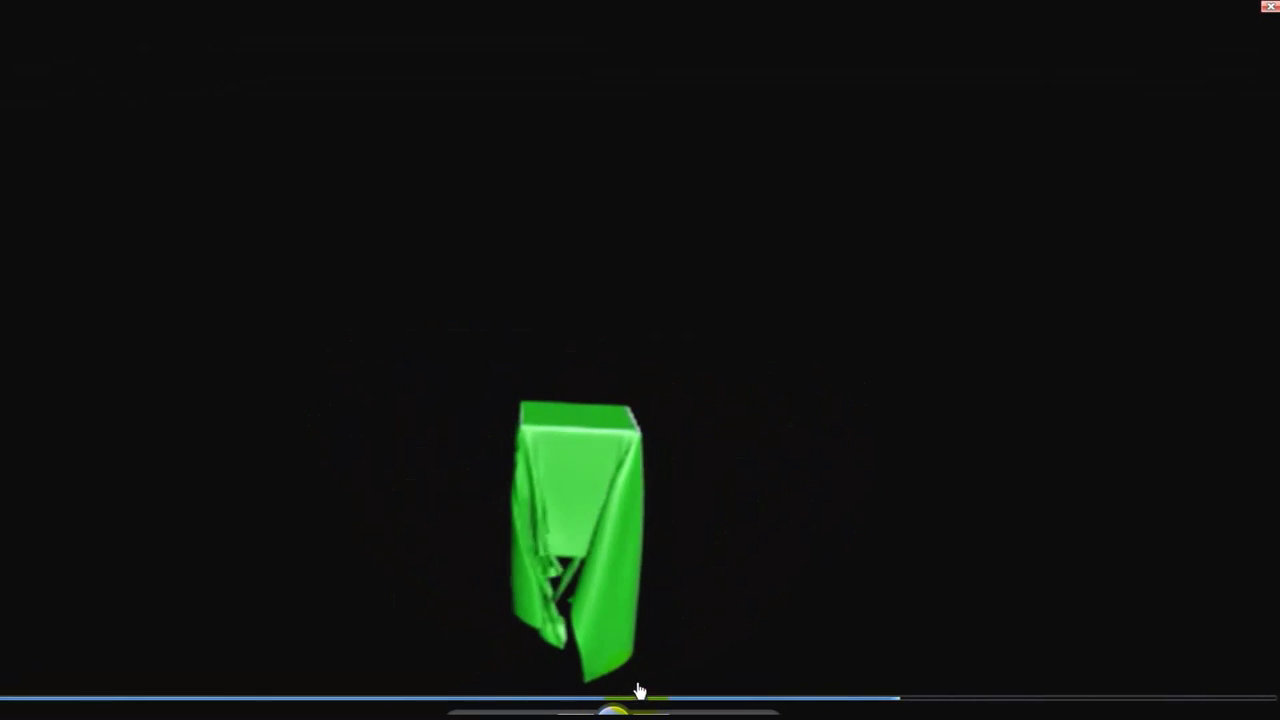
# Leave the cloth simulation video and switch to the empty 3ds Max scene with object selection active
pyautogui.press('Escape')
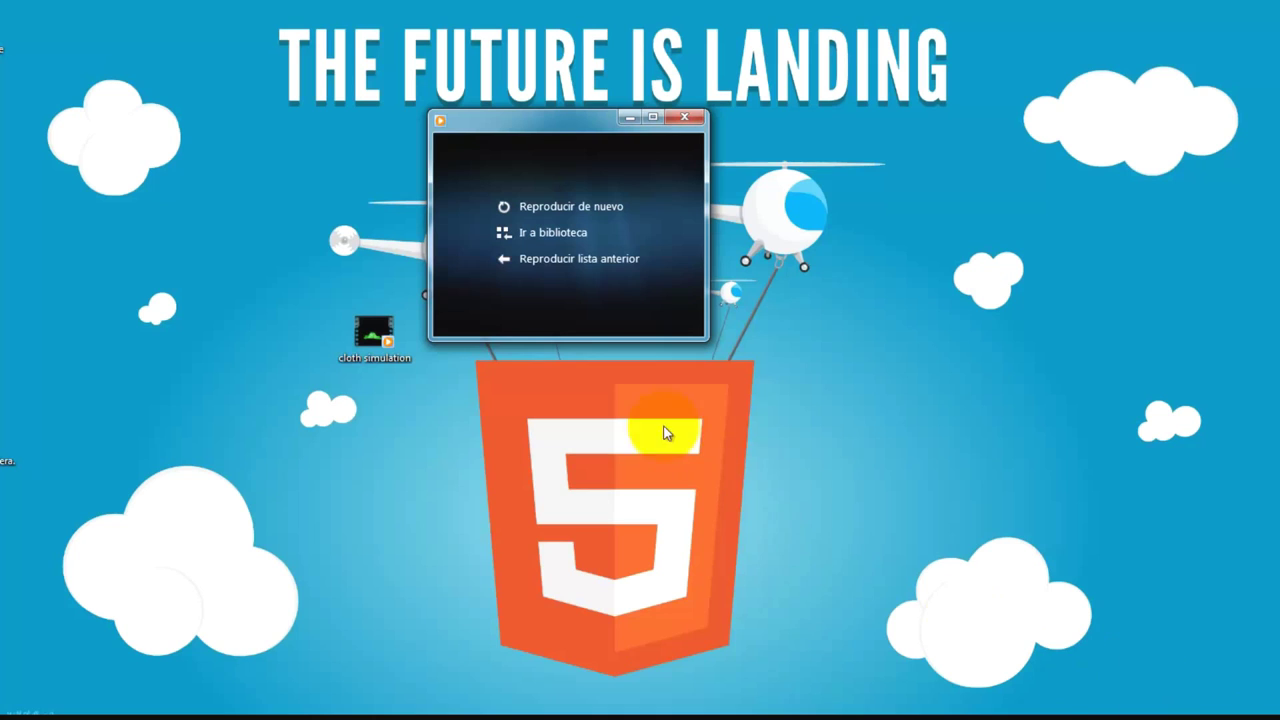
pyautogui.click(391, 705)
pyautogui.click(491, 617)
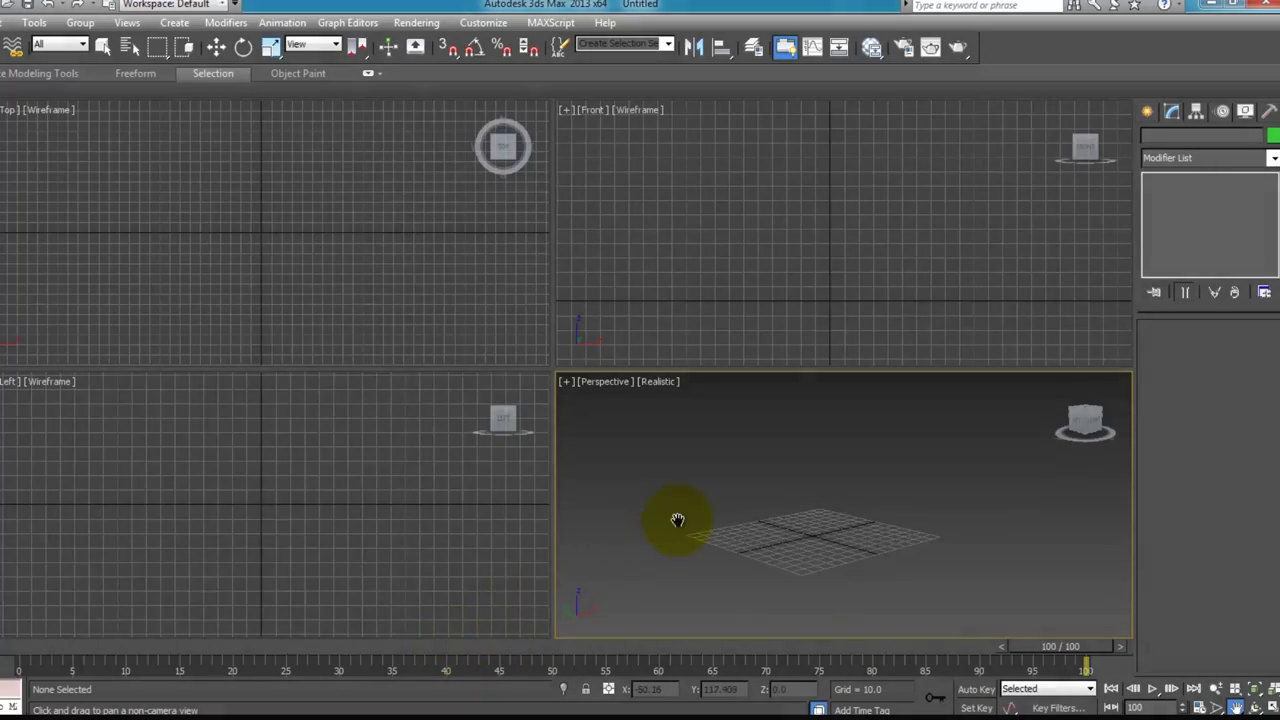
pyautogui.click(104, 47)
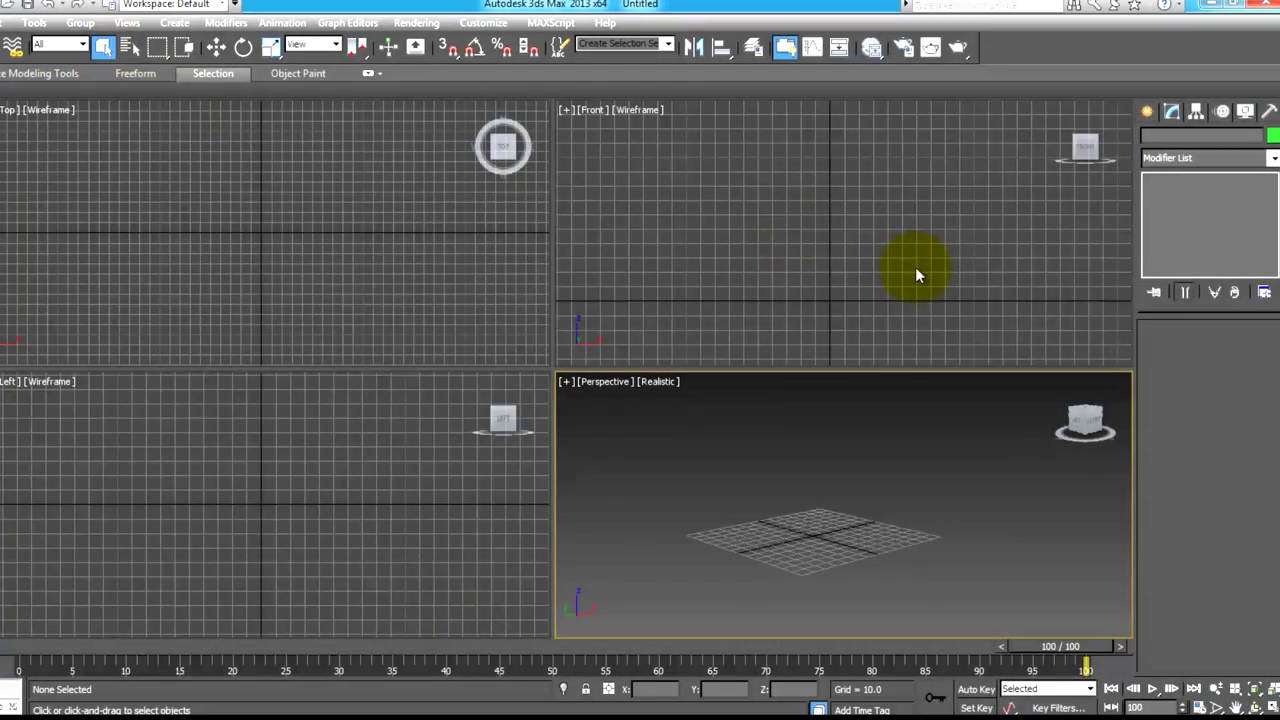
# Draw a standard primitive plane in the Top view, about 193 long and 348 wide
pyautogui.click(1148, 110)
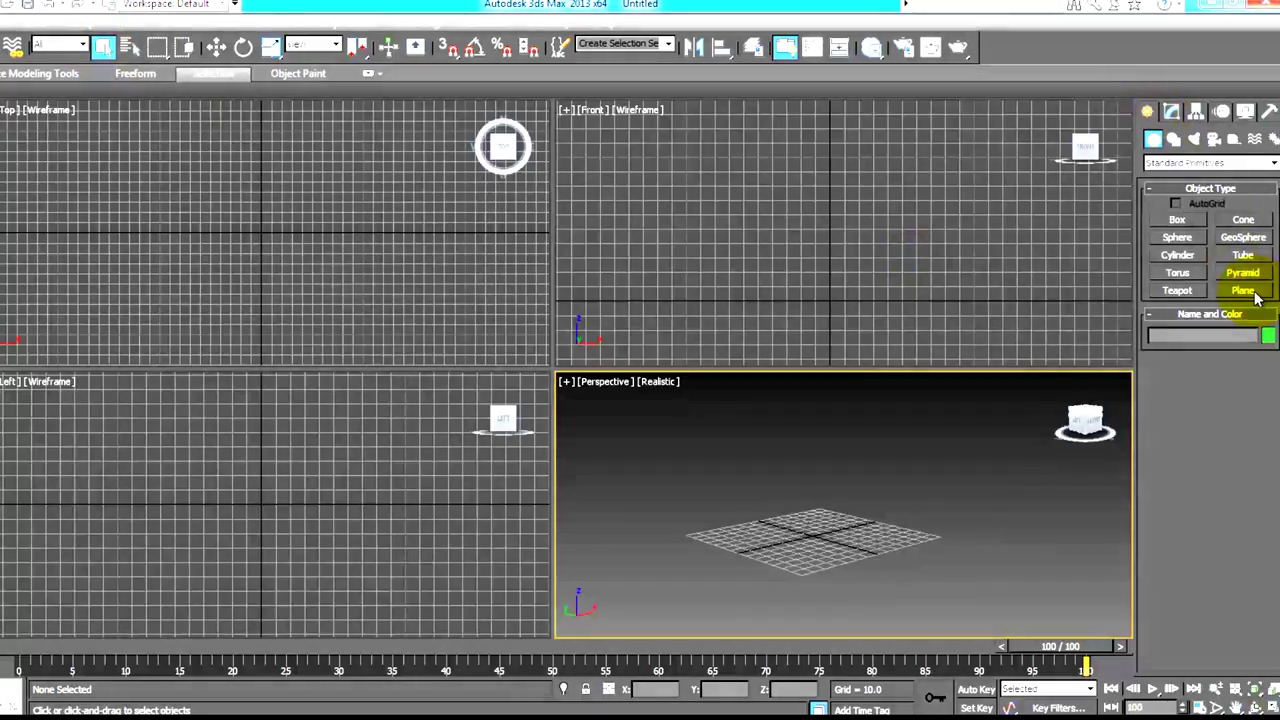
pyautogui.click(1250, 290)
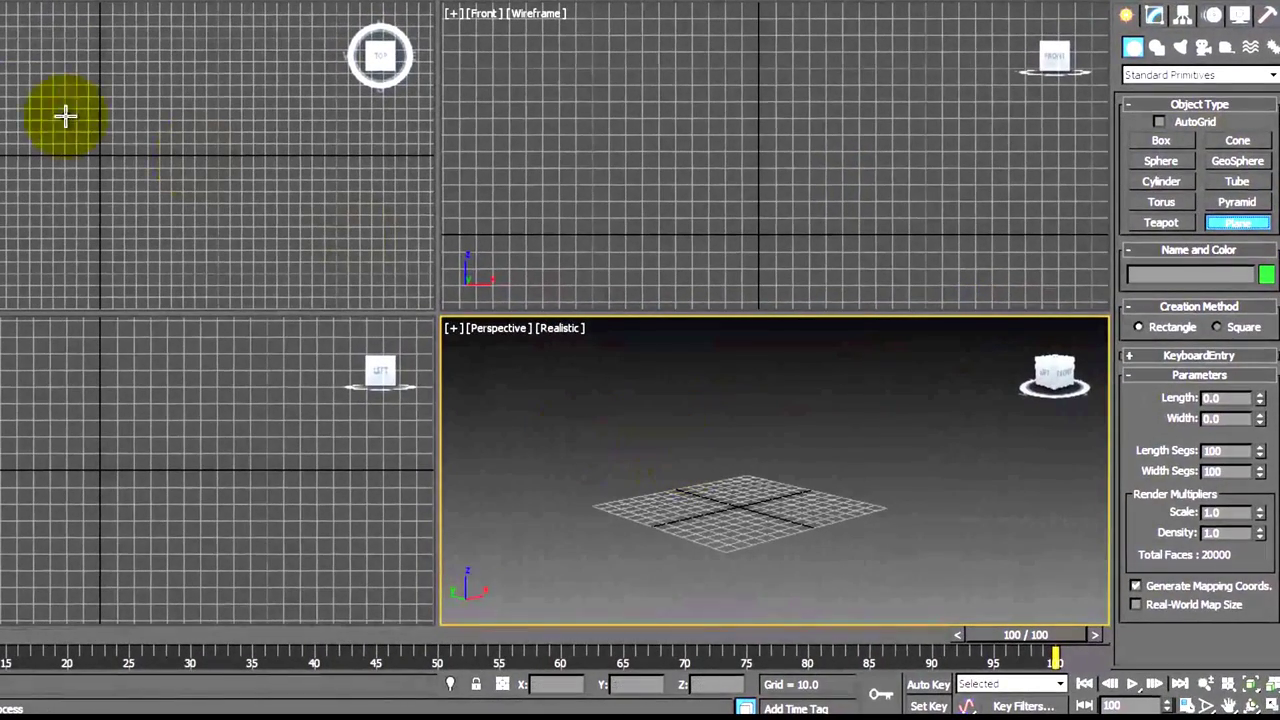
pyautogui.moveTo(0, 42); pyautogui.dragTo(326, 268)
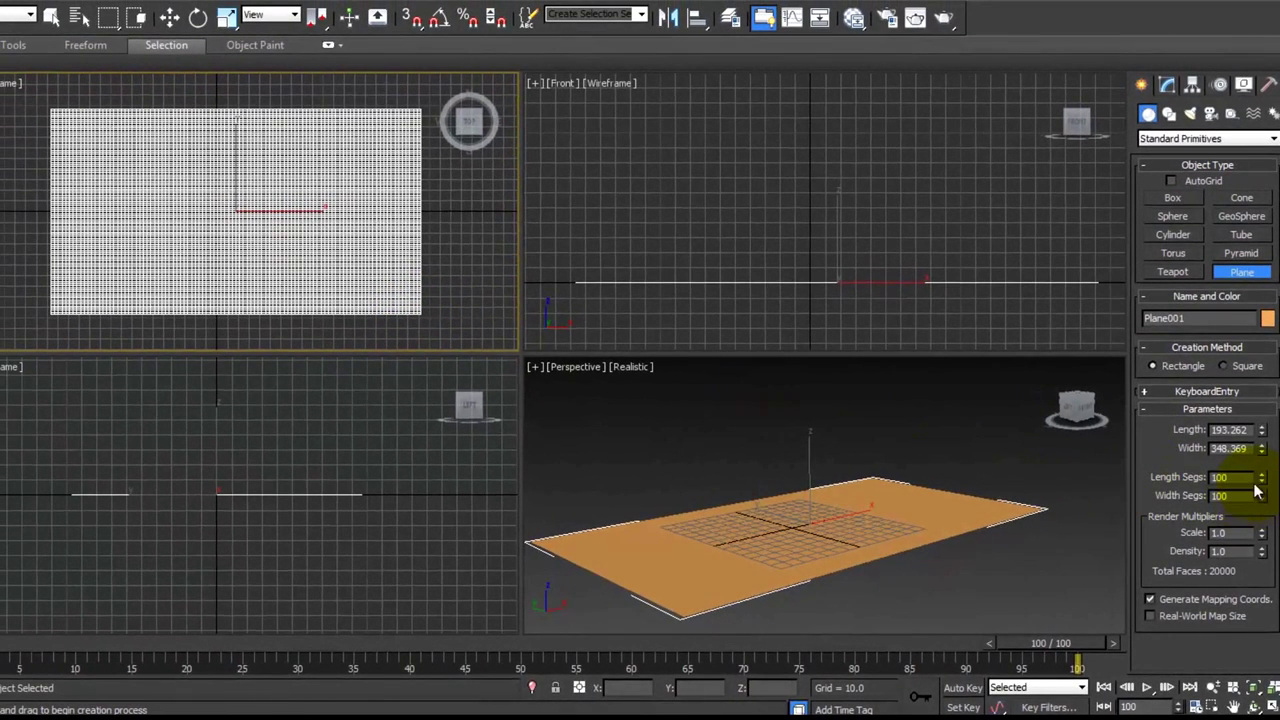
# Set the plane's width to 350 and its length to 250
pyautogui.doubleClick(1213, 450)
pyautogui.doubleClick(1222, 496)
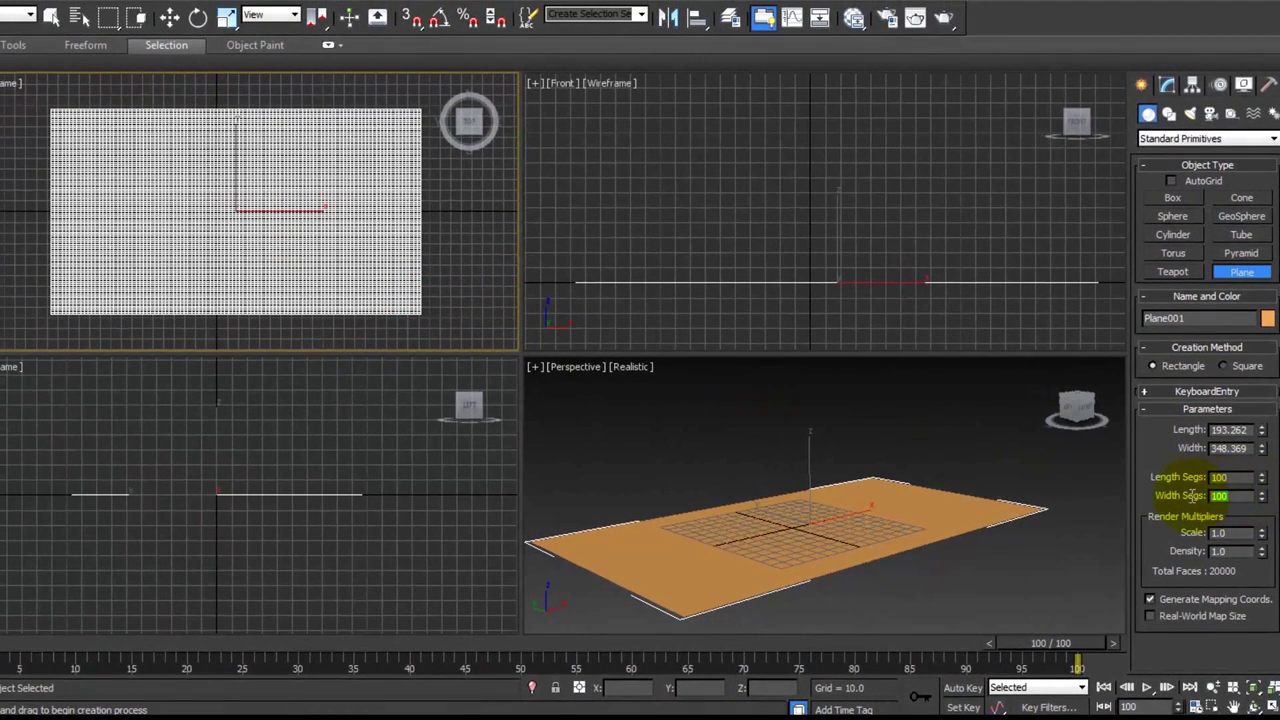
pyautogui.doubleClick(1246, 448)
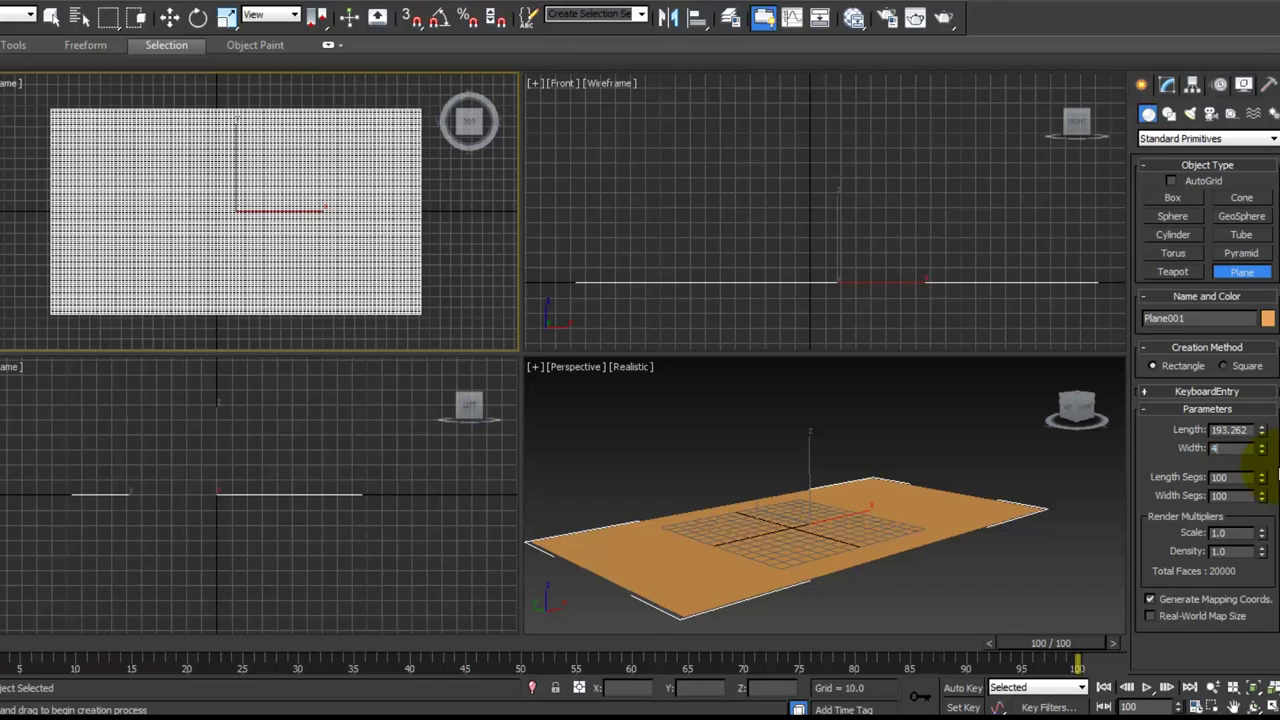
pyautogui.press('Return')
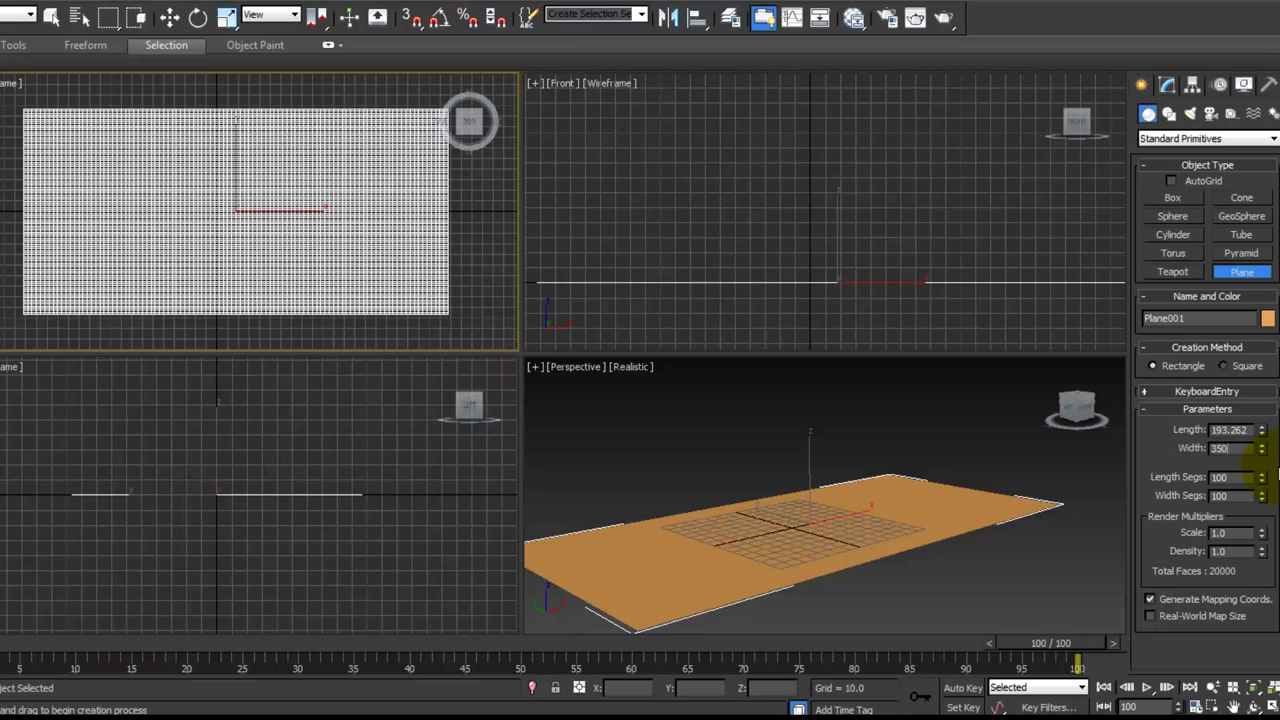
pyautogui.write('350')
pyautogui.press('Return')
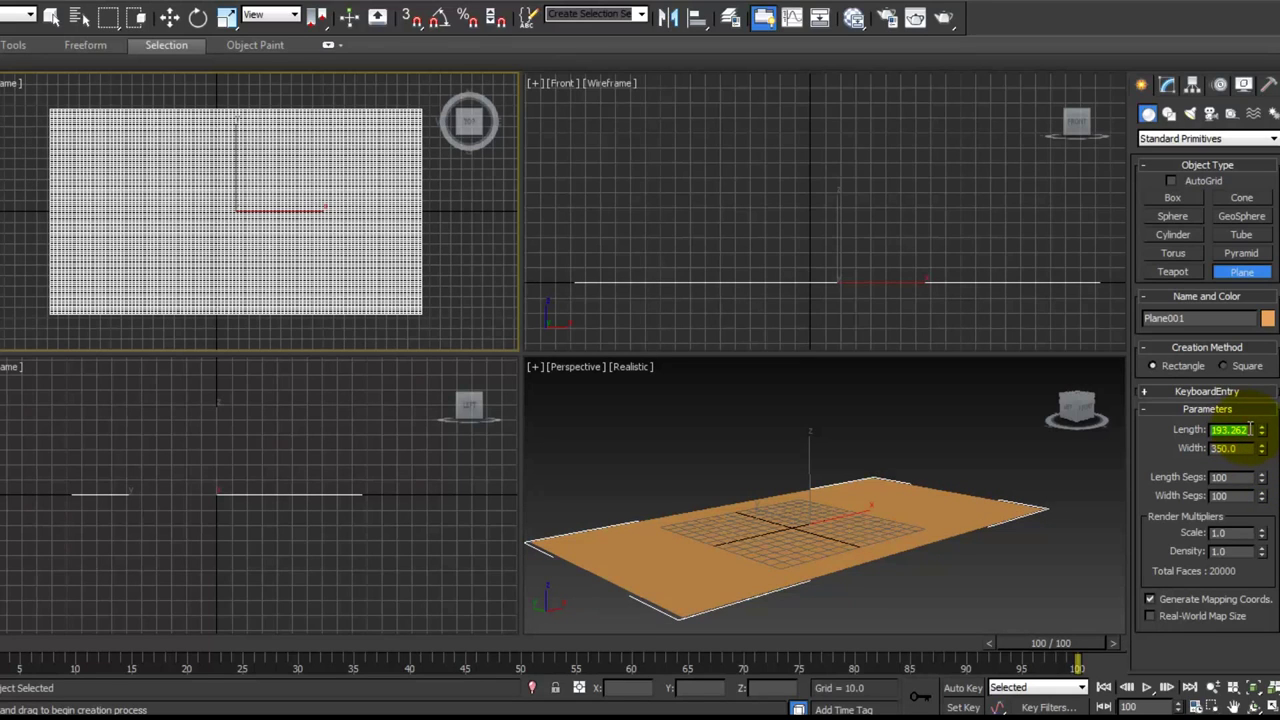
pyautogui.press('Return')
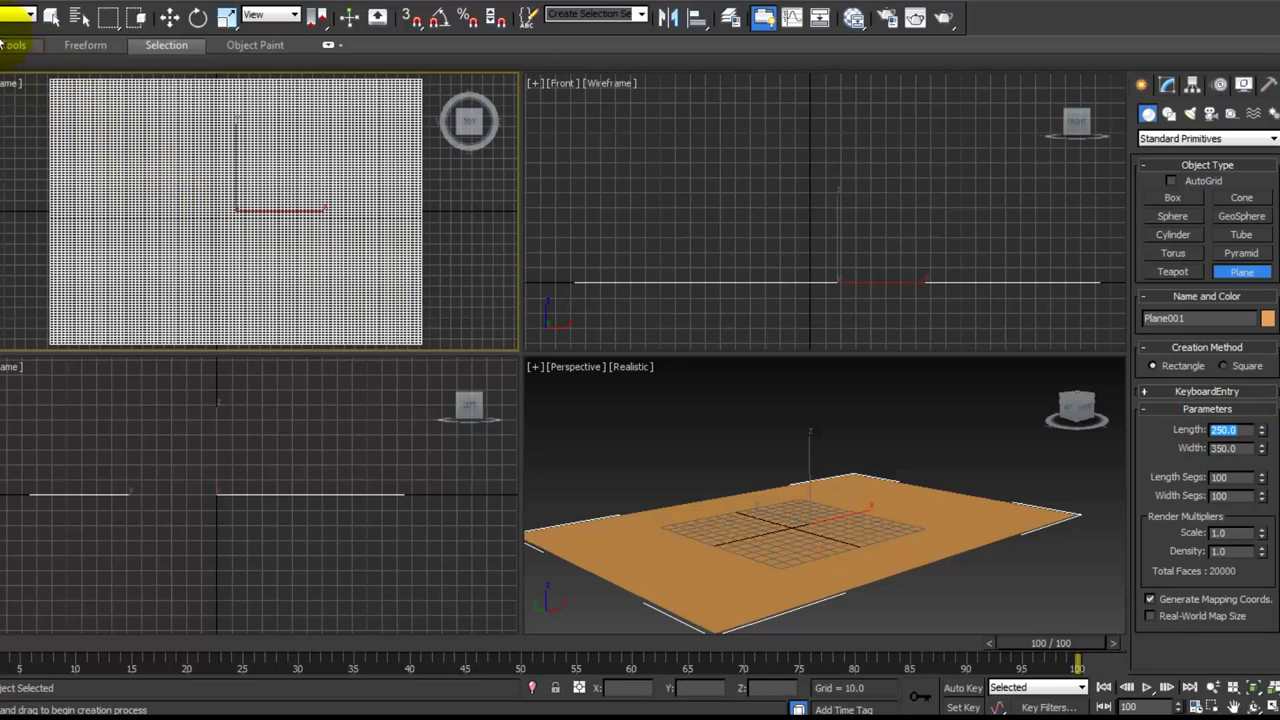
# Raise the plane straight up about 81 units above the grid in the Front view
pyautogui.click(49, 19)
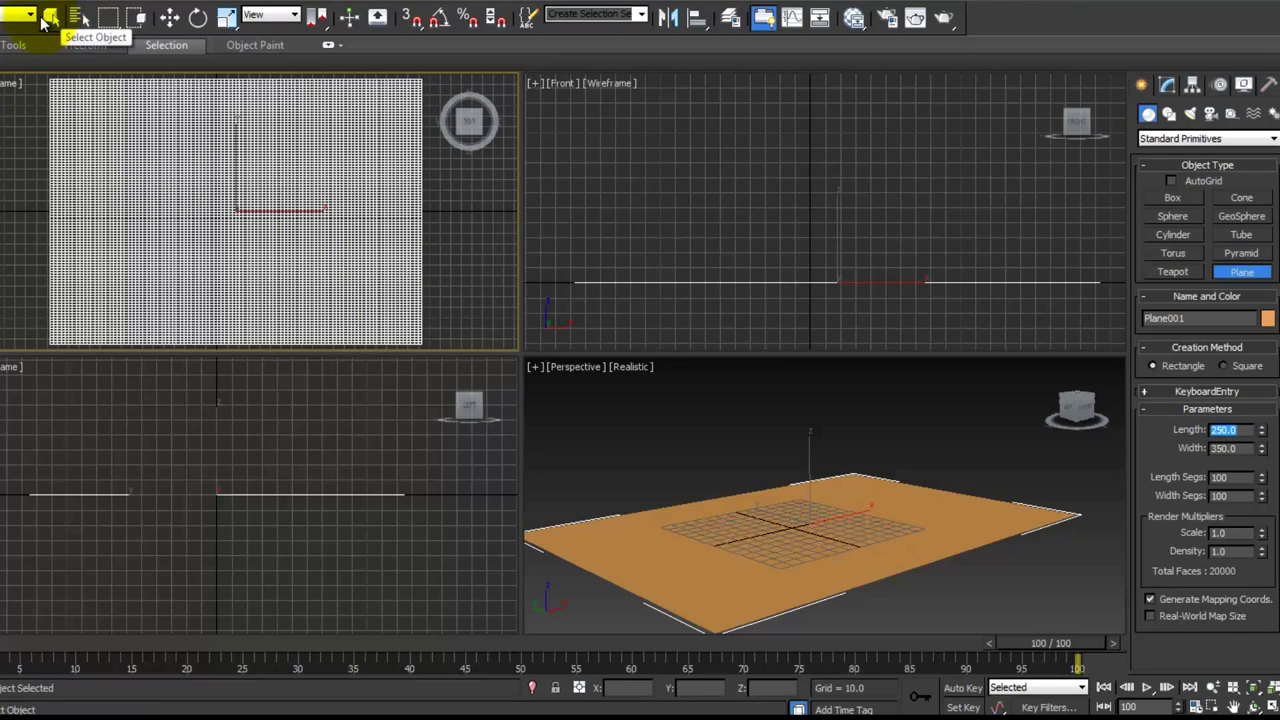
pyautogui.click(169, 17)
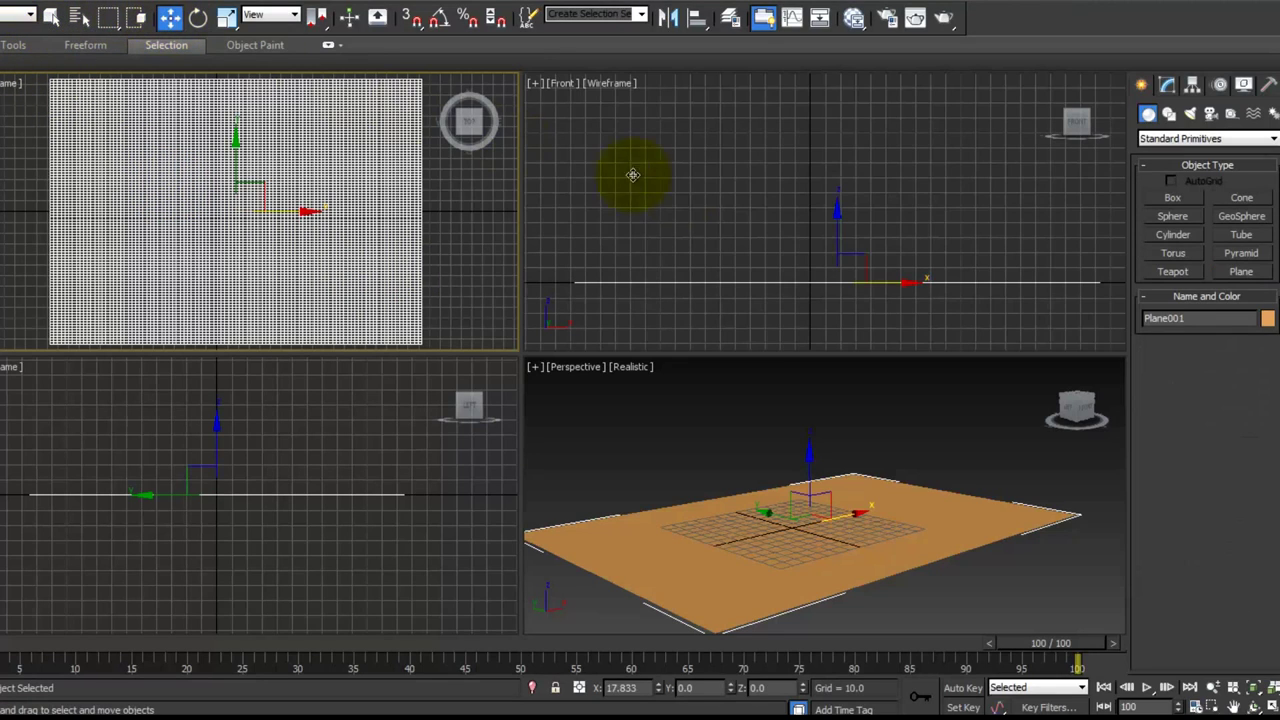
pyautogui.click(837, 235)
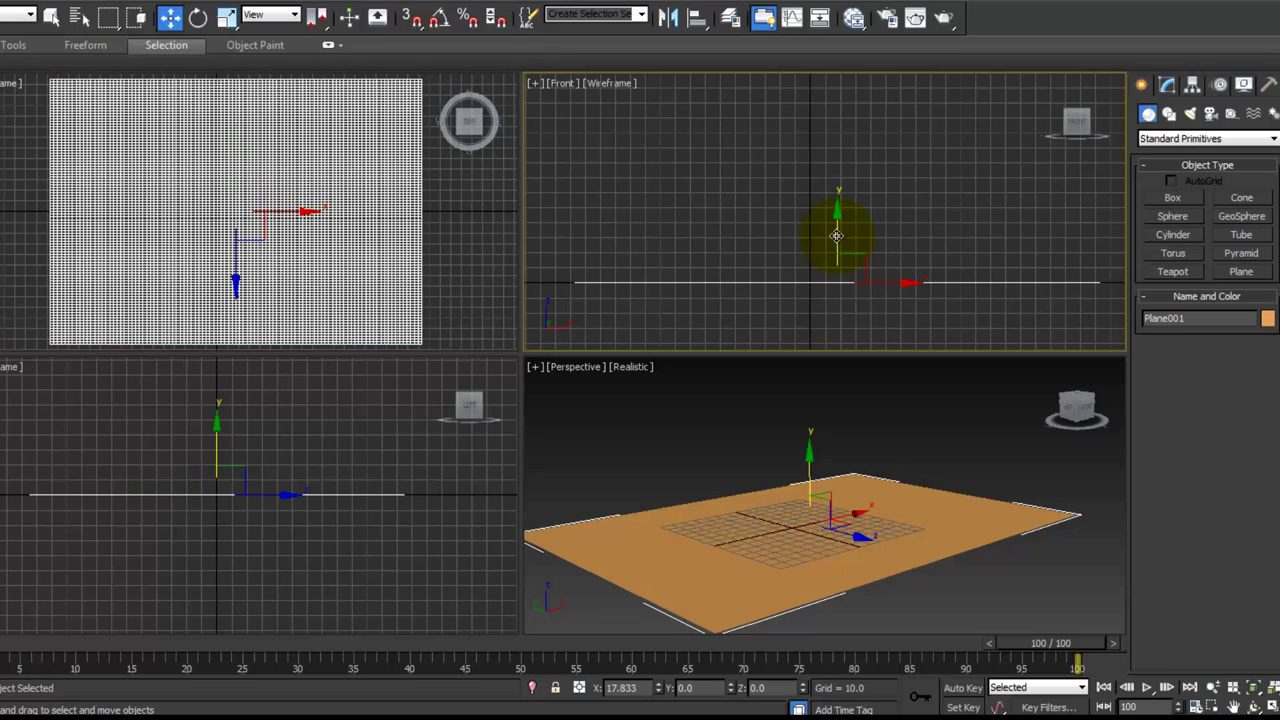
pyautogui.moveTo(837, 232); pyautogui.dragTo(839, 108)
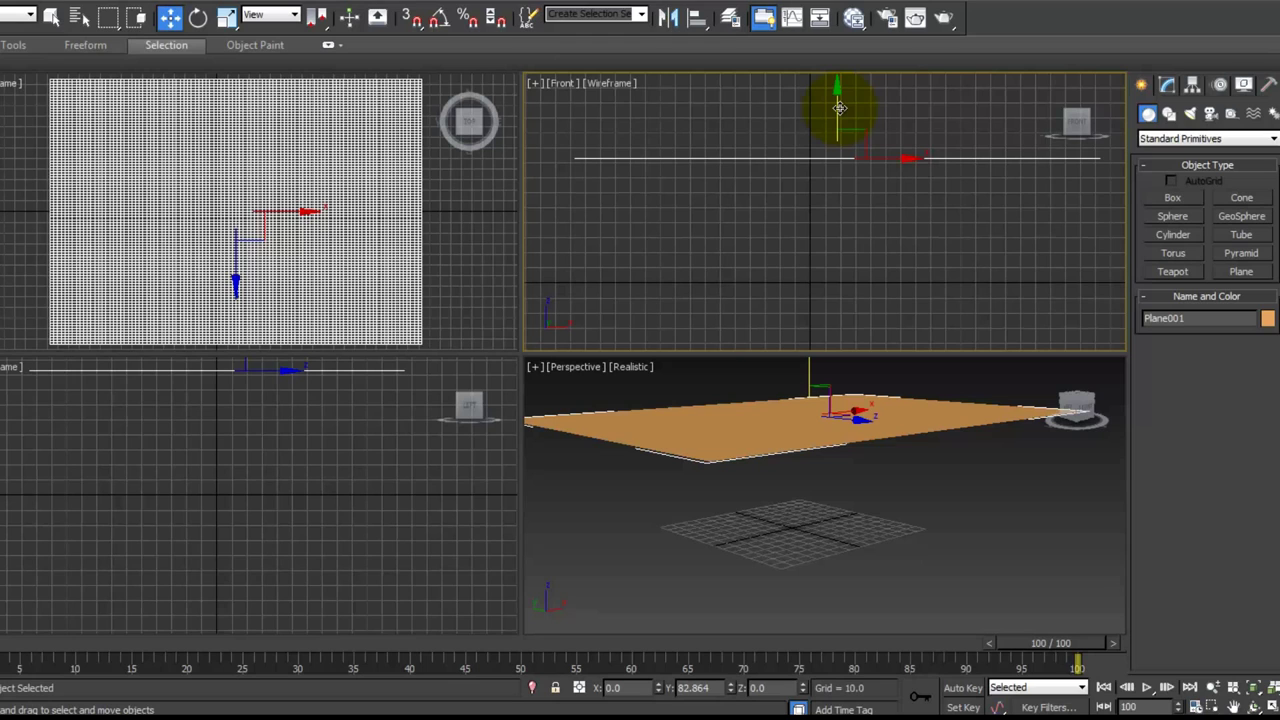
pyautogui.moveTo(839, 108)
pyautogui.mouseDown()
pyautogui.moveTo(837, 129)
pyautogui.moveTo(837, 111)
pyautogui.mouseUp()
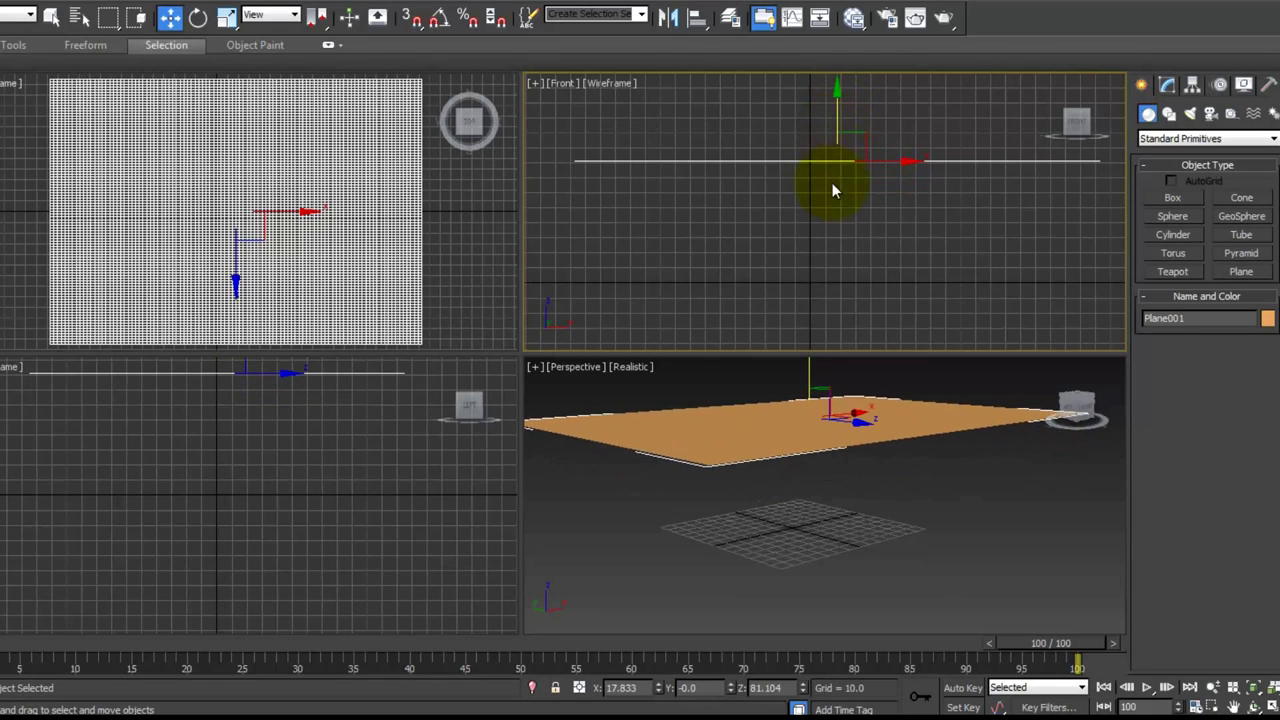
# Draw a box below the plane in the Perspective view, about 95 long, 93 wide and -59 high
pyautogui.click(912, 506)
pyautogui.click(1167, 214)
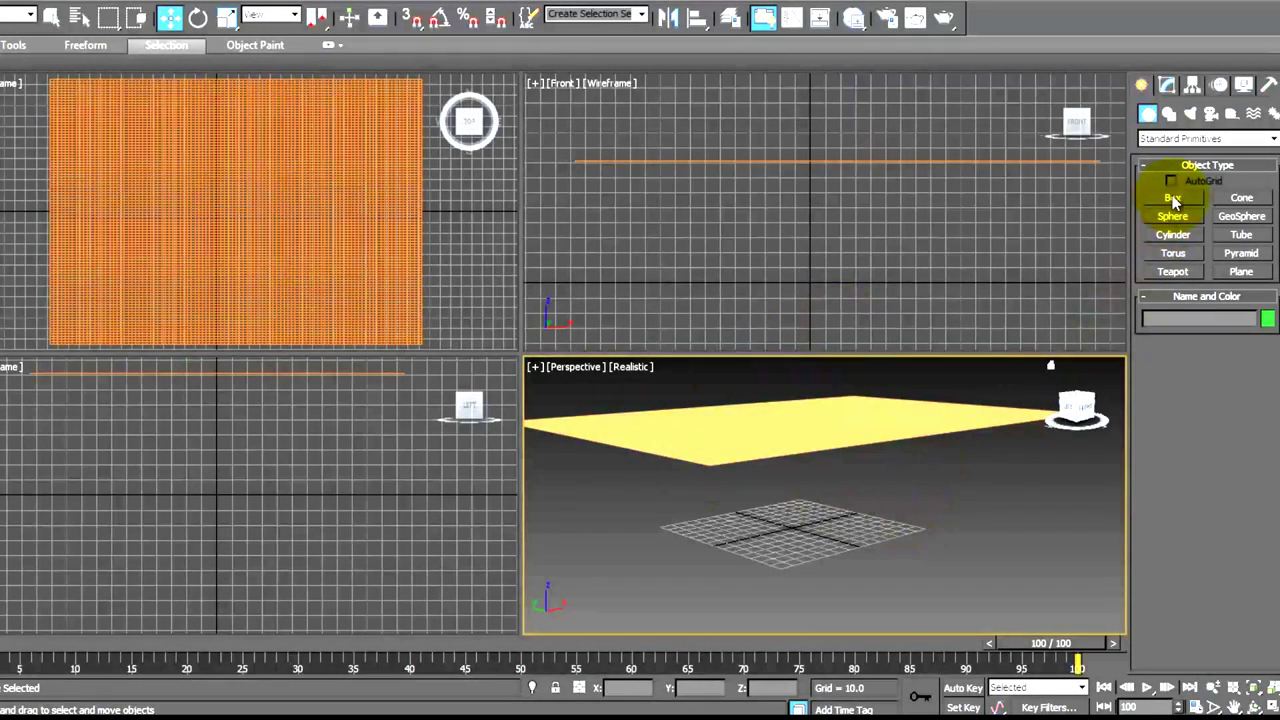
pyautogui.click(1173, 198)
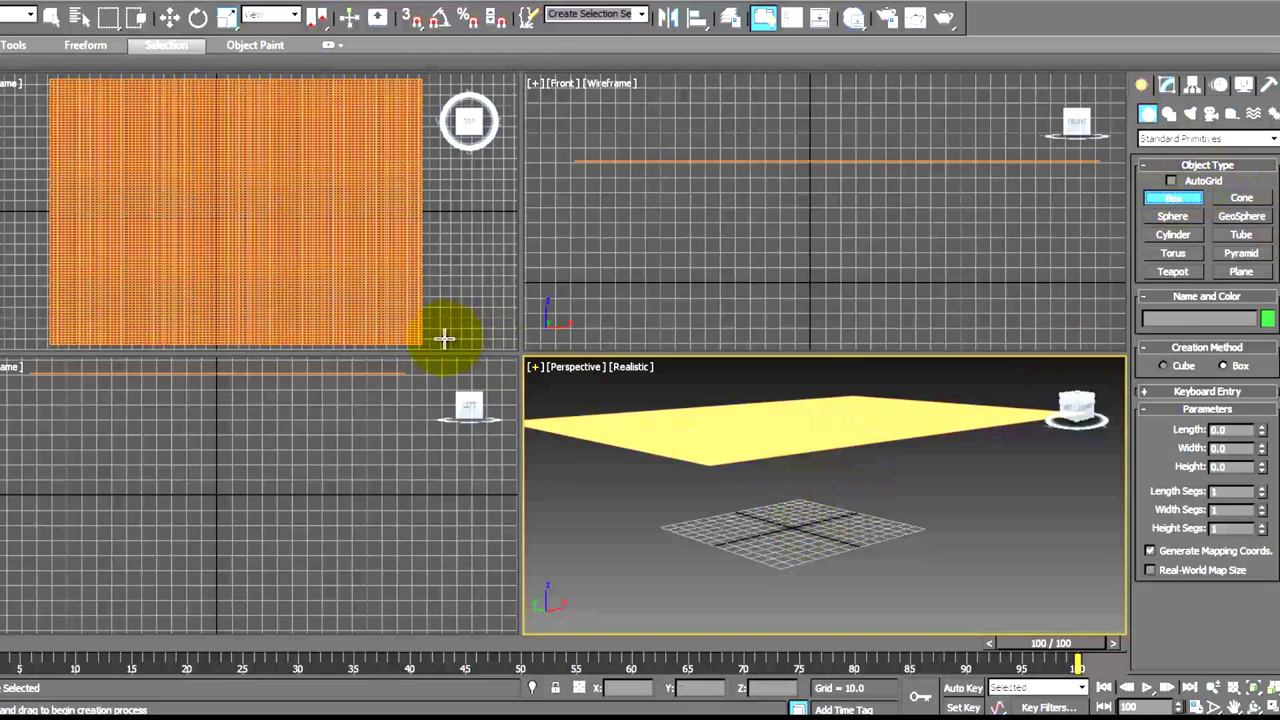
pyautogui.moveTo(745, 486); pyautogui.dragTo(729, 512)
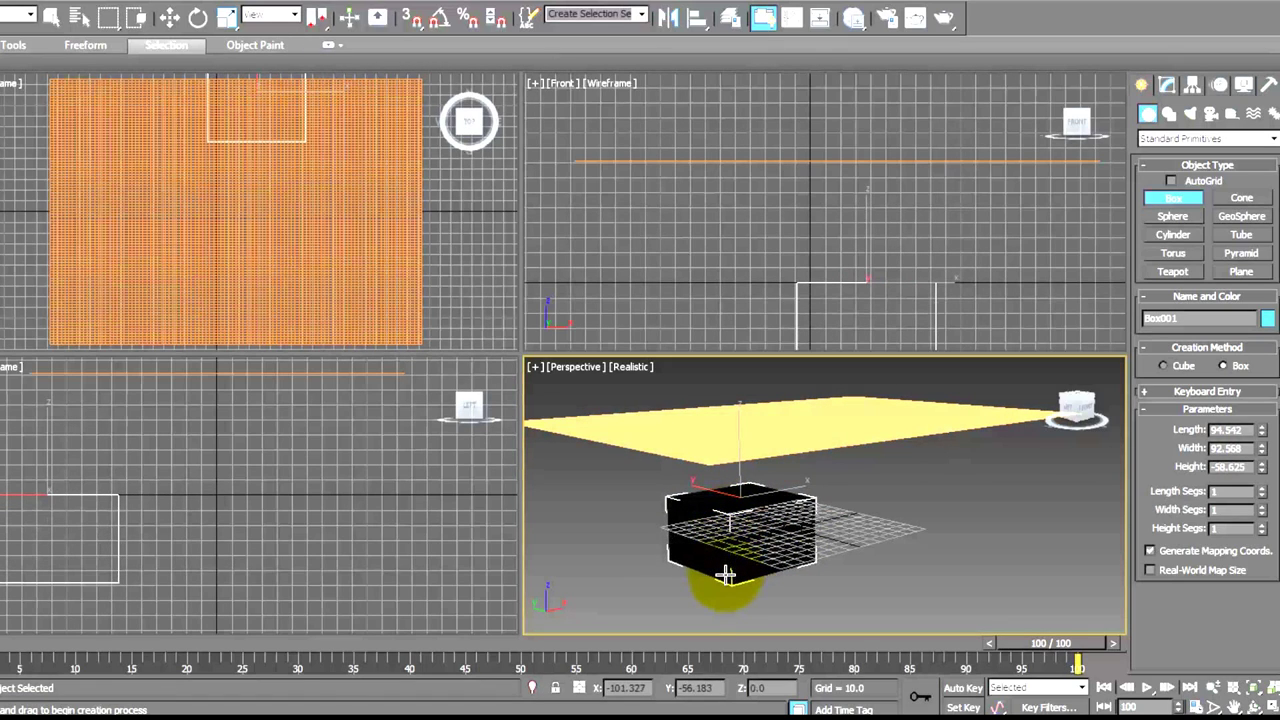
pyautogui.click(715, 579)
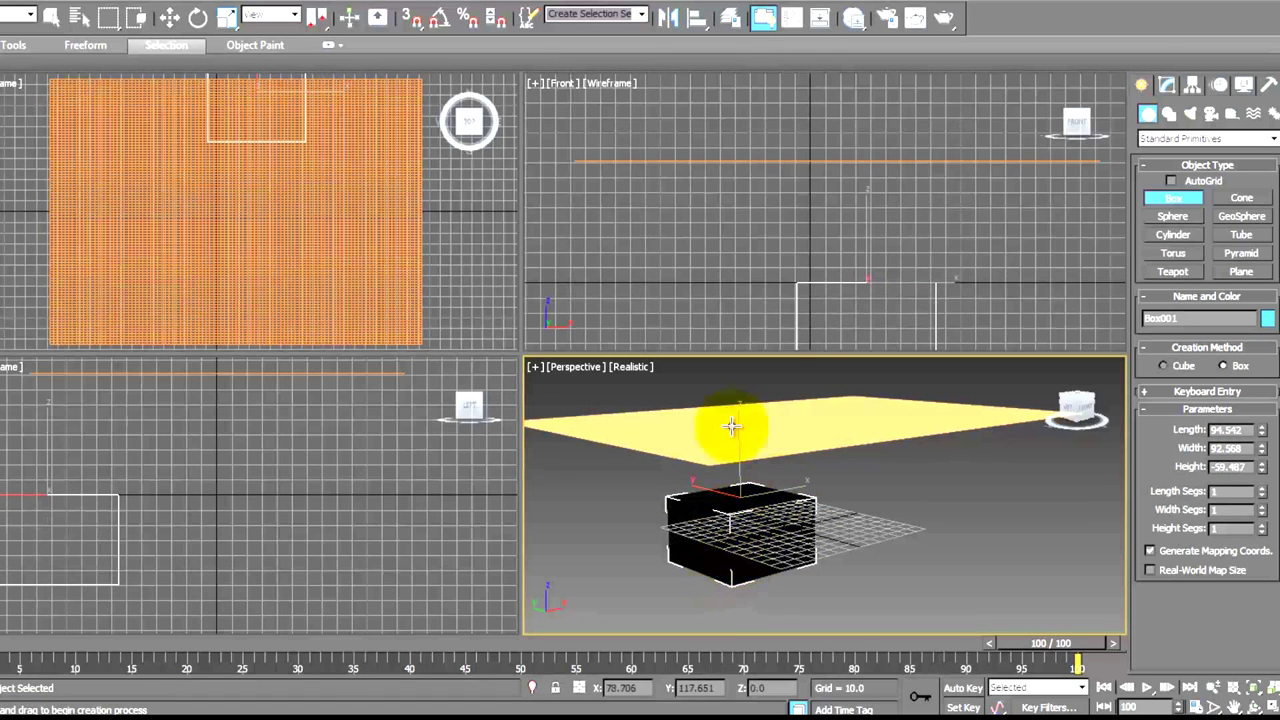
# Move the box up about 60 units and shift it along X to about 1
pyautogui.click(169, 17)
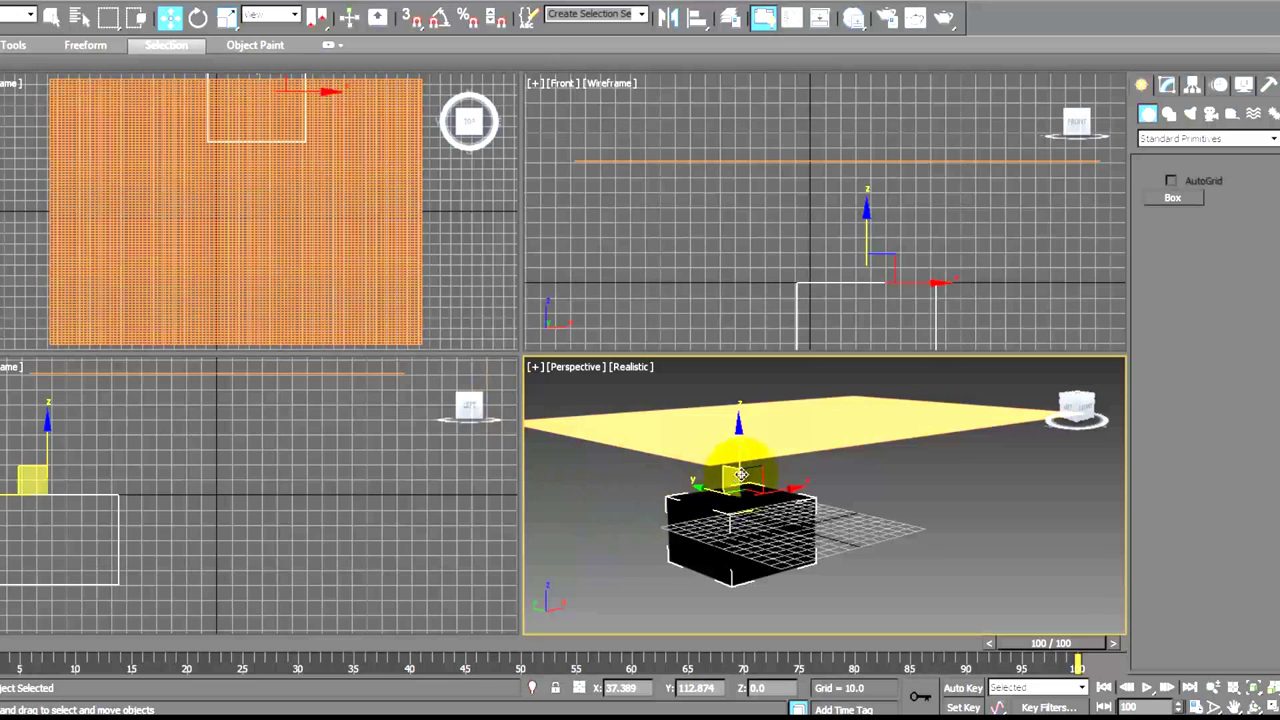
pyautogui.moveTo(739, 460); pyautogui.dragTo(745, 392)
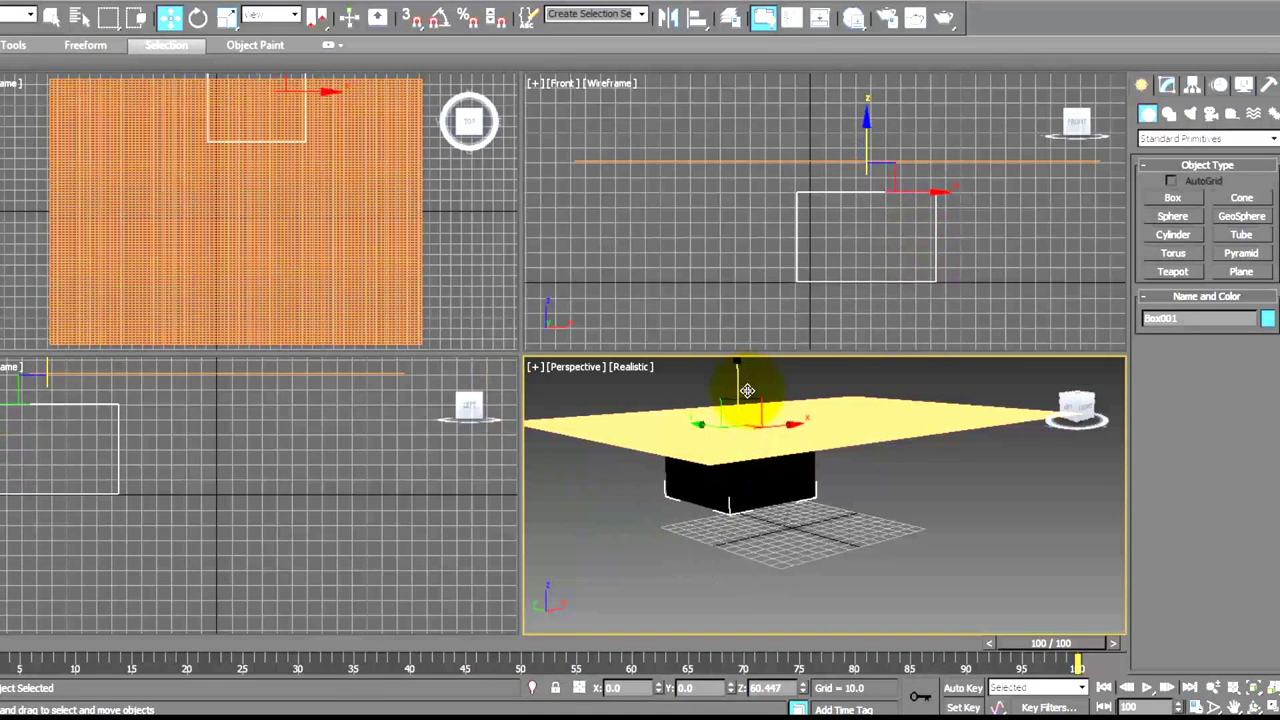
pyautogui.moveTo(930, 190); pyautogui.dragTo(875, 191)
# Set both the length and the width of the box to 70
pyautogui.click(1167, 85)
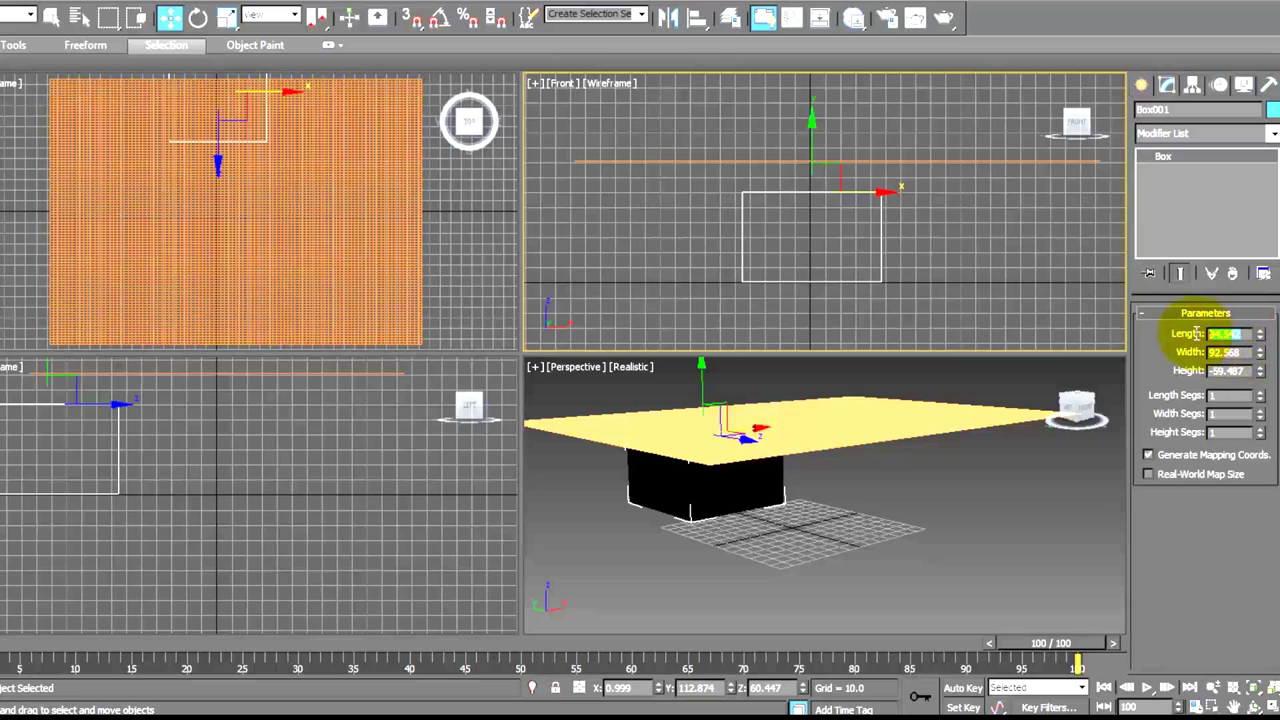
pyautogui.doubleClick(1248, 334)
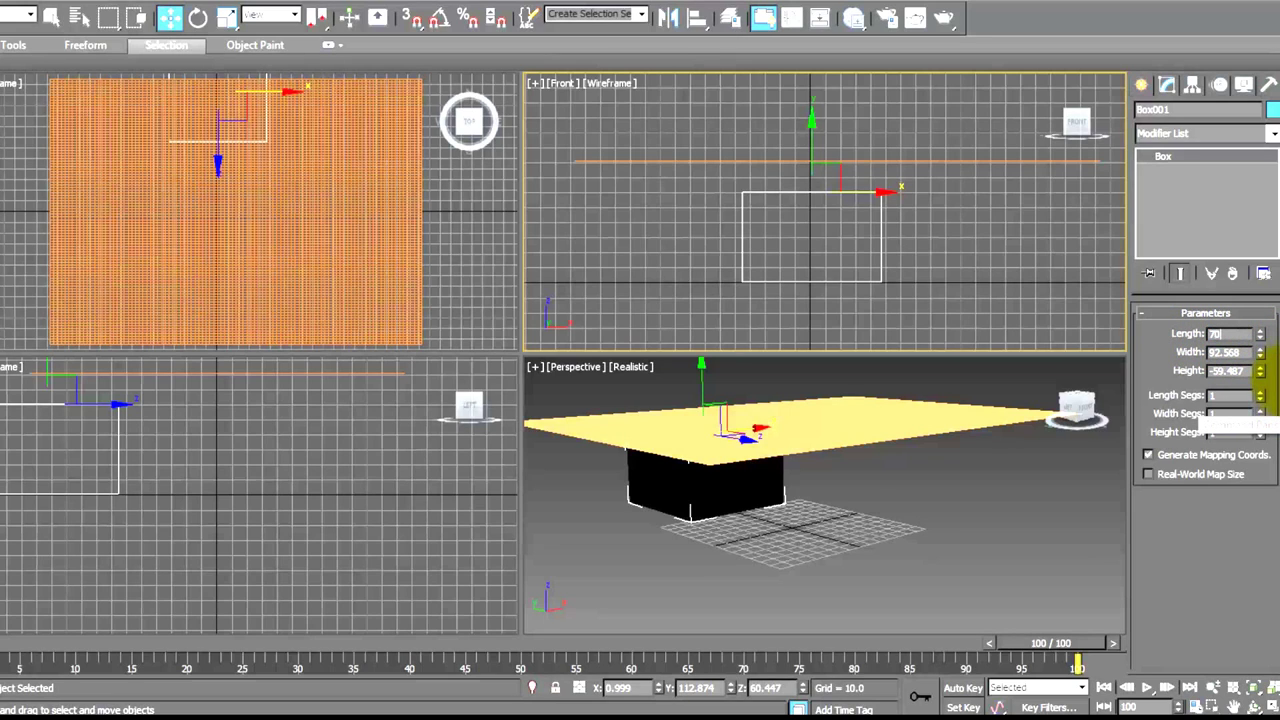
pyautogui.doubleClick(1203, 351)
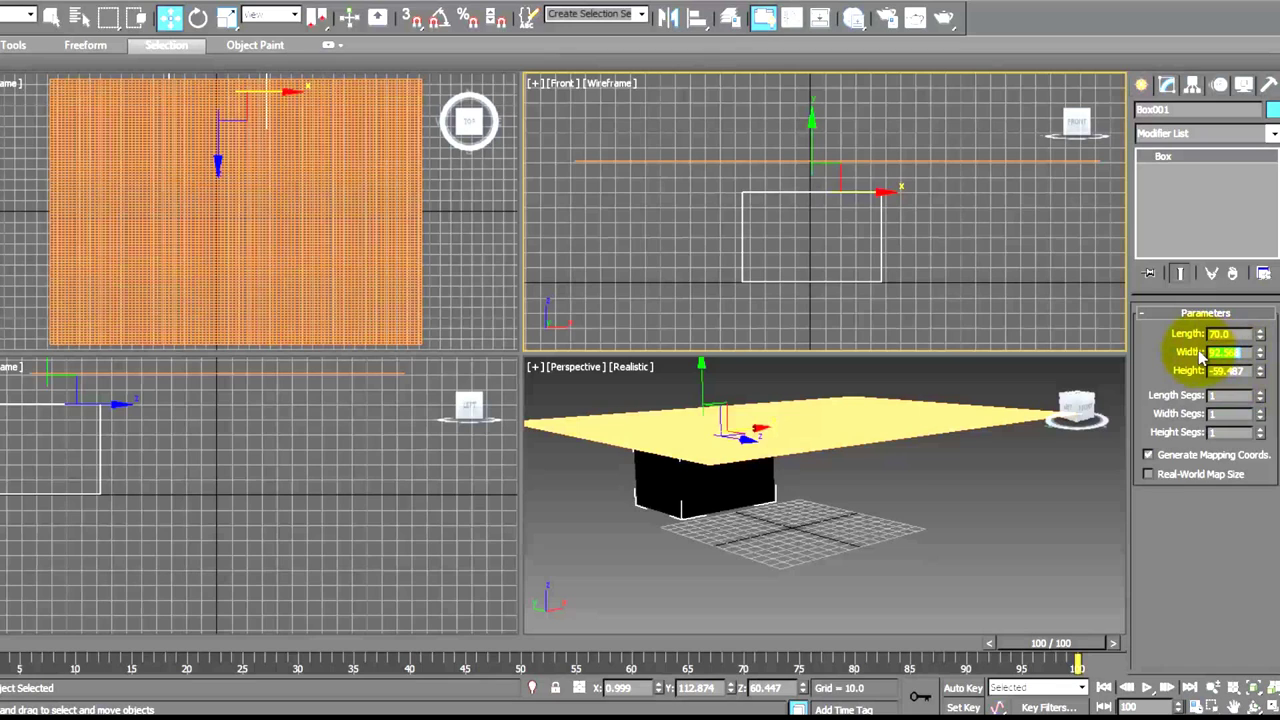
pyautogui.write('70')
pyautogui.press('Return')
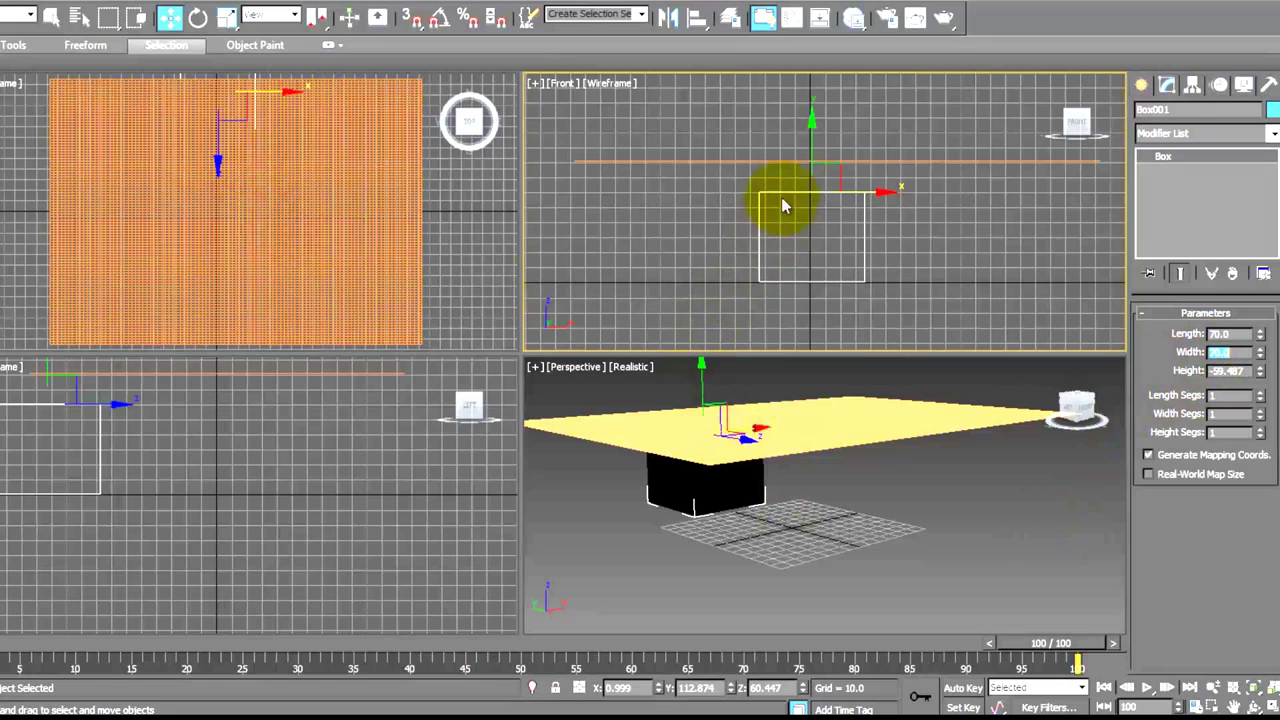
# Center the box beneath the plane, shifting it about 8 units in the Front view and about 109 units in the Left view
pyautogui.moveTo(876, 193); pyautogui.dragTo(888, 193)
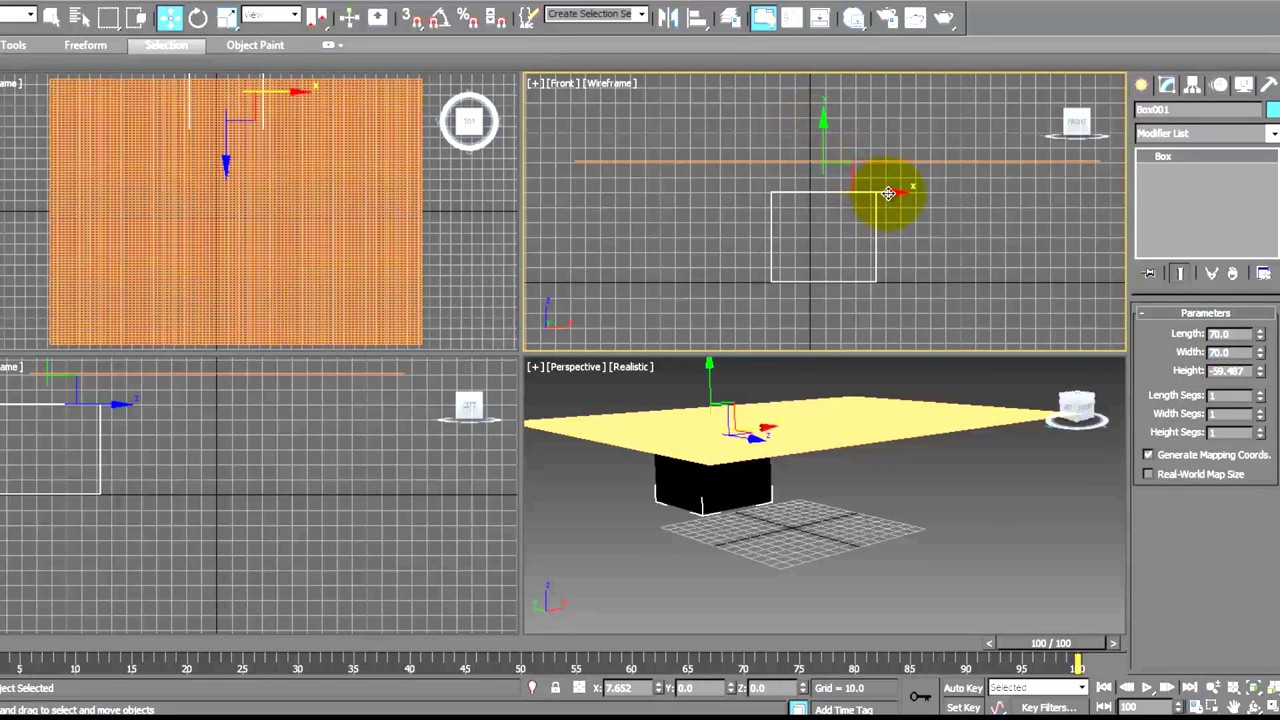
pyautogui.click(118, 405)
pyautogui.moveTo(113, 406); pyautogui.dragTo(276, 409)
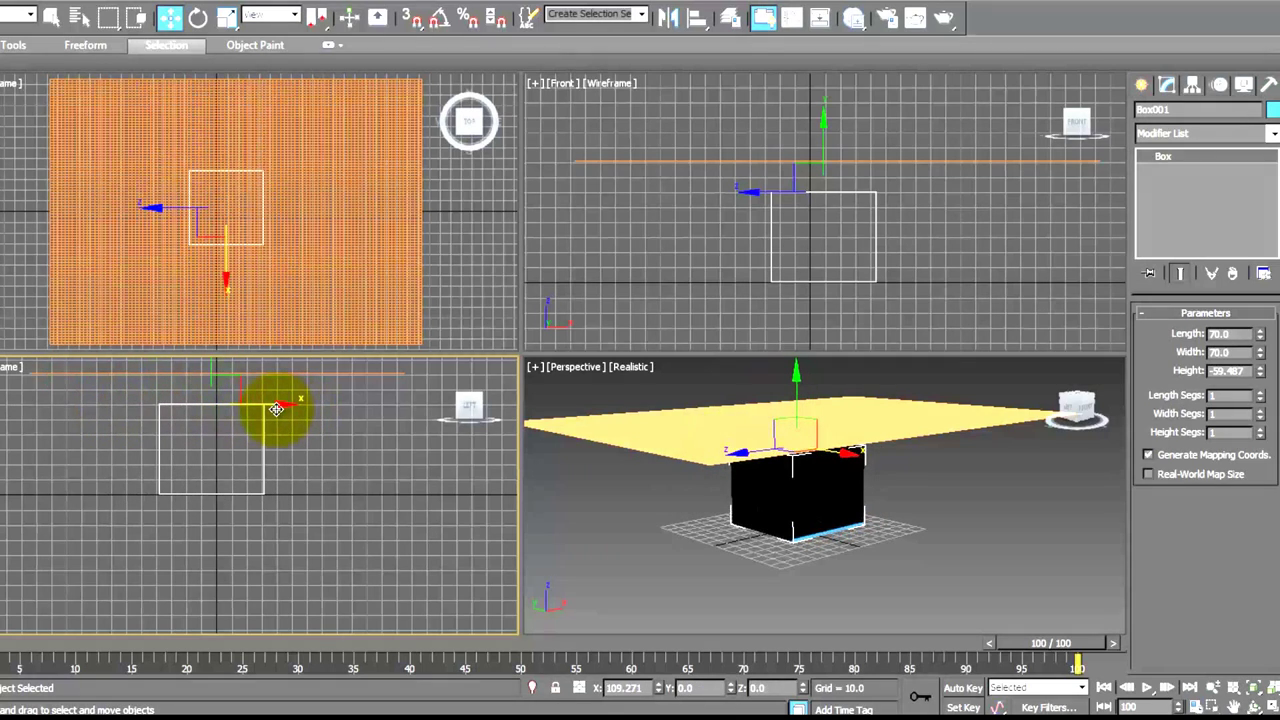
# Rename the plane above the box as cloth
pyautogui.click(1256, 706)
pyautogui.click(751, 486)
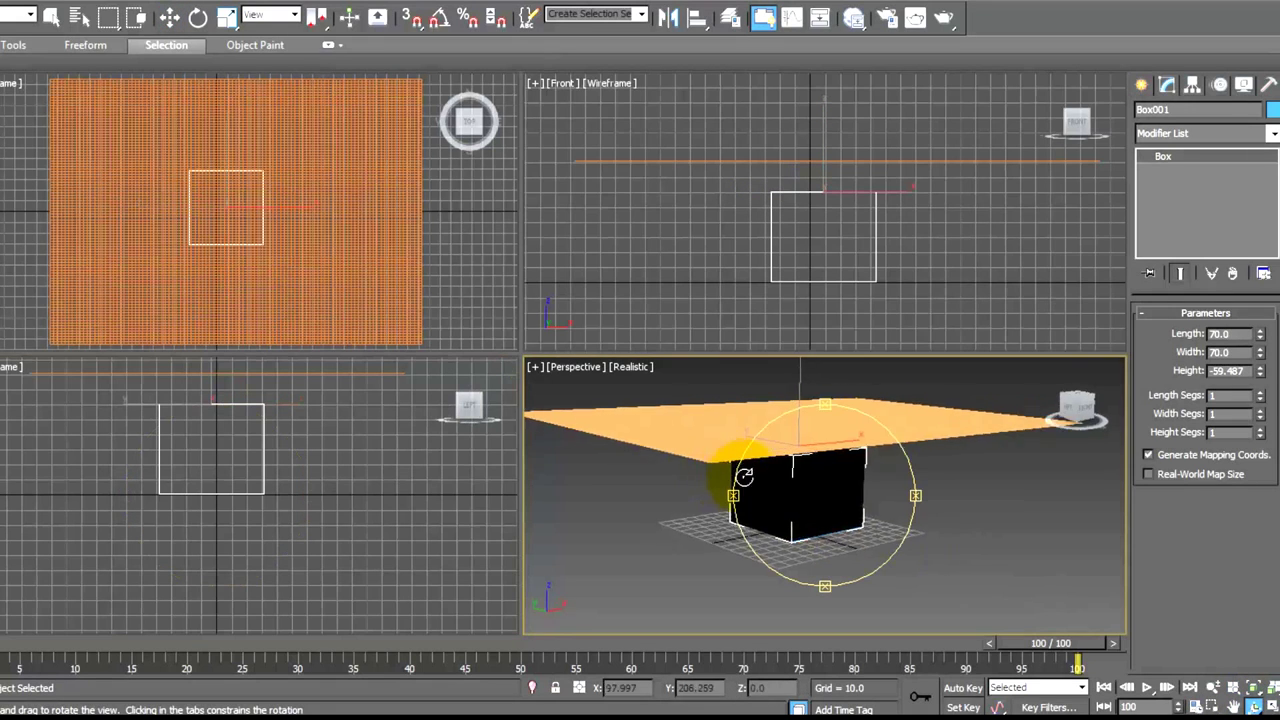
pyautogui.moveTo(751, 486)
pyautogui.mouseDown()
pyautogui.moveTo(789, 443)
pyautogui.moveTo(801, 402)
pyautogui.moveTo(780, 403)
pyautogui.moveTo(726, 474)
pyautogui.moveTo(897, 509)
pyautogui.moveTo(877, 491)
pyautogui.moveTo(646, 511)
pyautogui.moveTo(620, 529)
pyautogui.moveTo(766, 497)
pyautogui.moveTo(760, 512)
pyautogui.moveTo(737, 491)
pyautogui.moveTo(920, 497)
pyautogui.moveTo(829, 514)
pyautogui.moveTo(709, 509)
pyautogui.moveTo(703, 491)
pyautogui.moveTo(730, 497)
pyautogui.mouseUp()
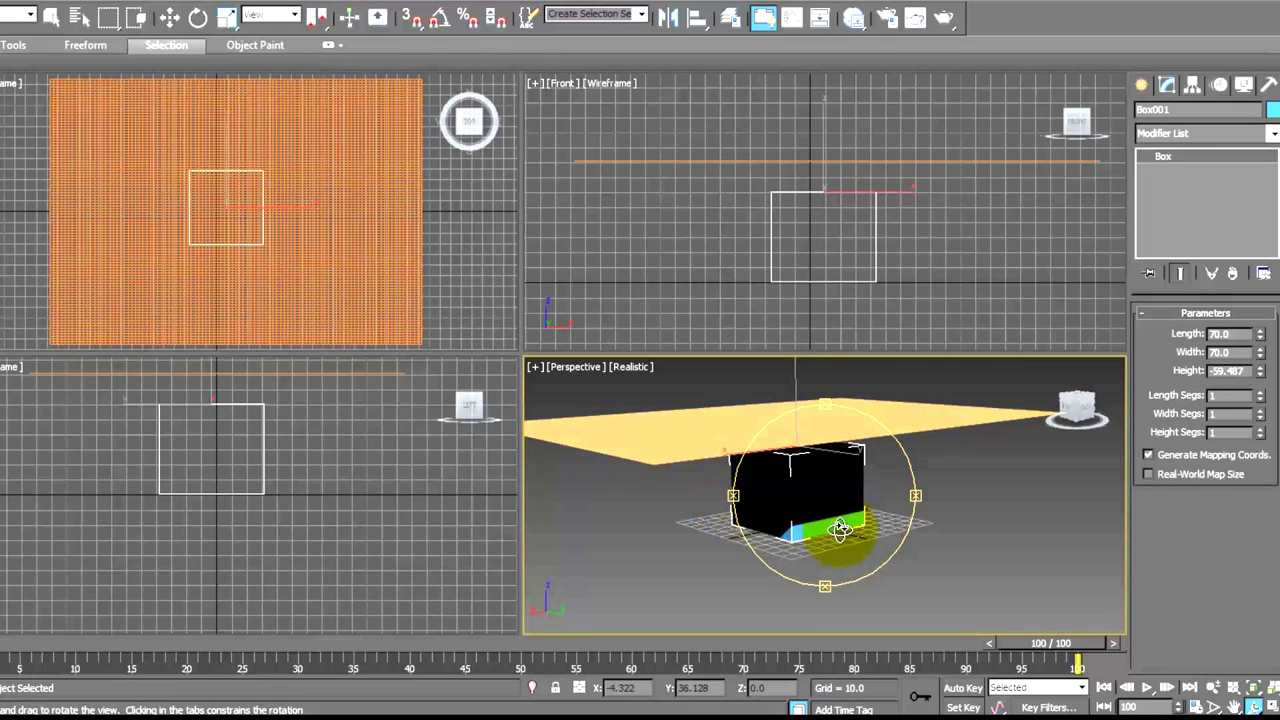
pyautogui.click(52, 18)
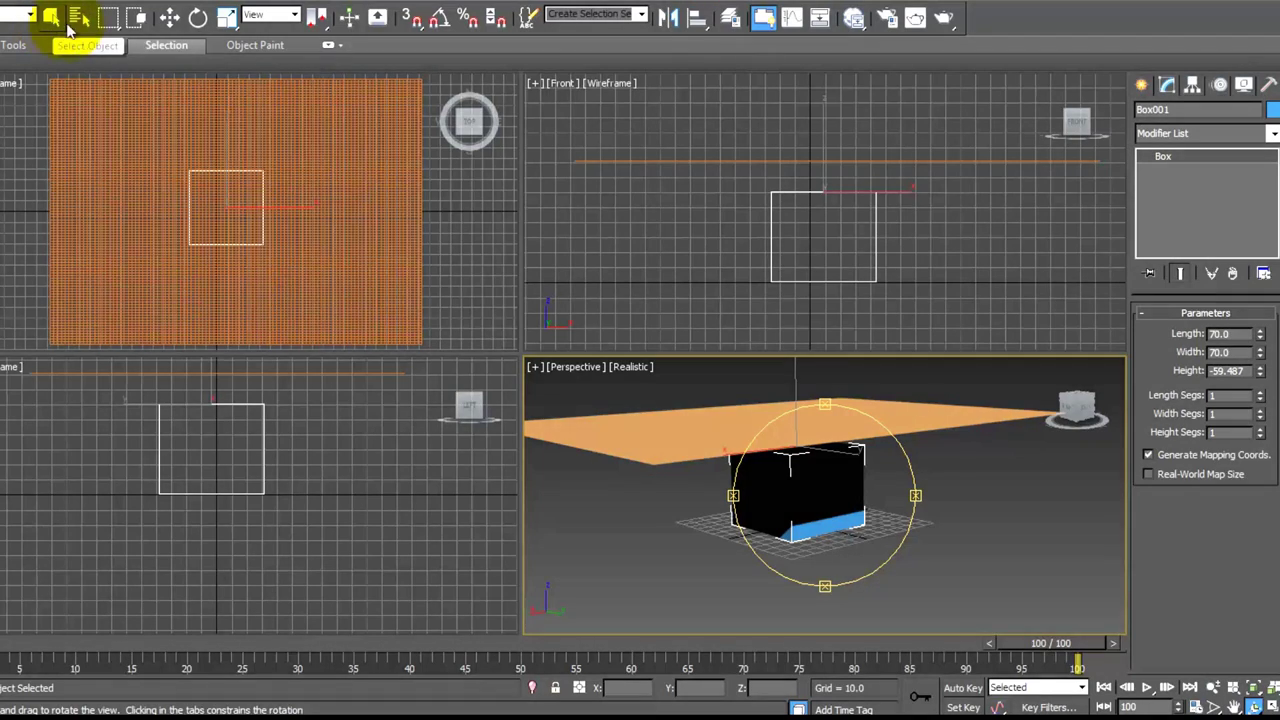
pyautogui.click(167, 18)
pyautogui.click(750, 418)
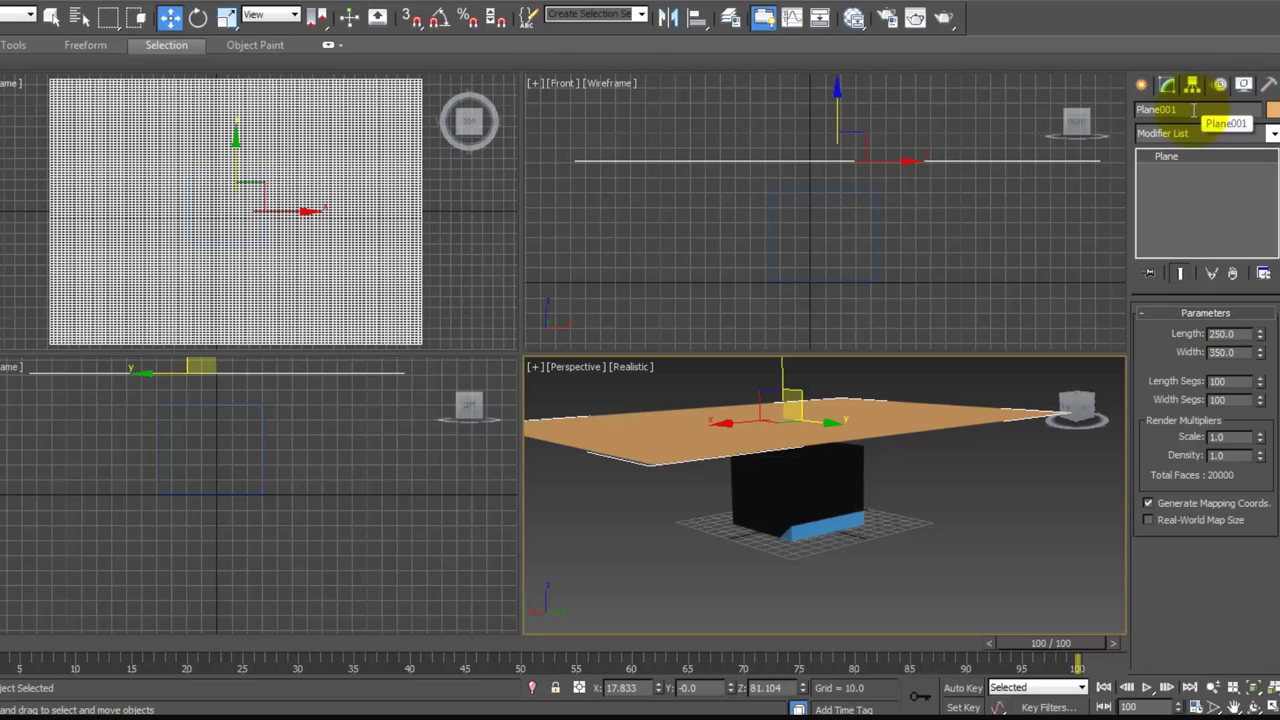
pyautogui.moveTo(1193, 110); pyautogui.dragTo(1108, 110)
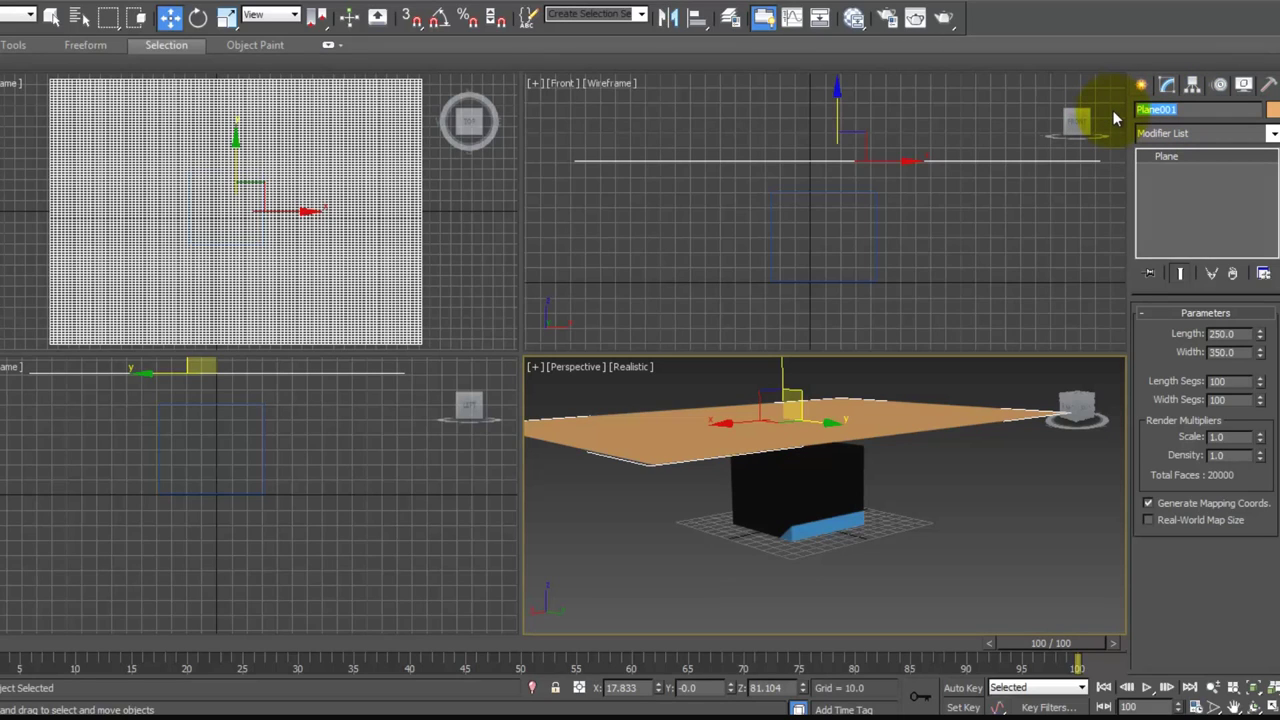
pyautogui.write('dloth')
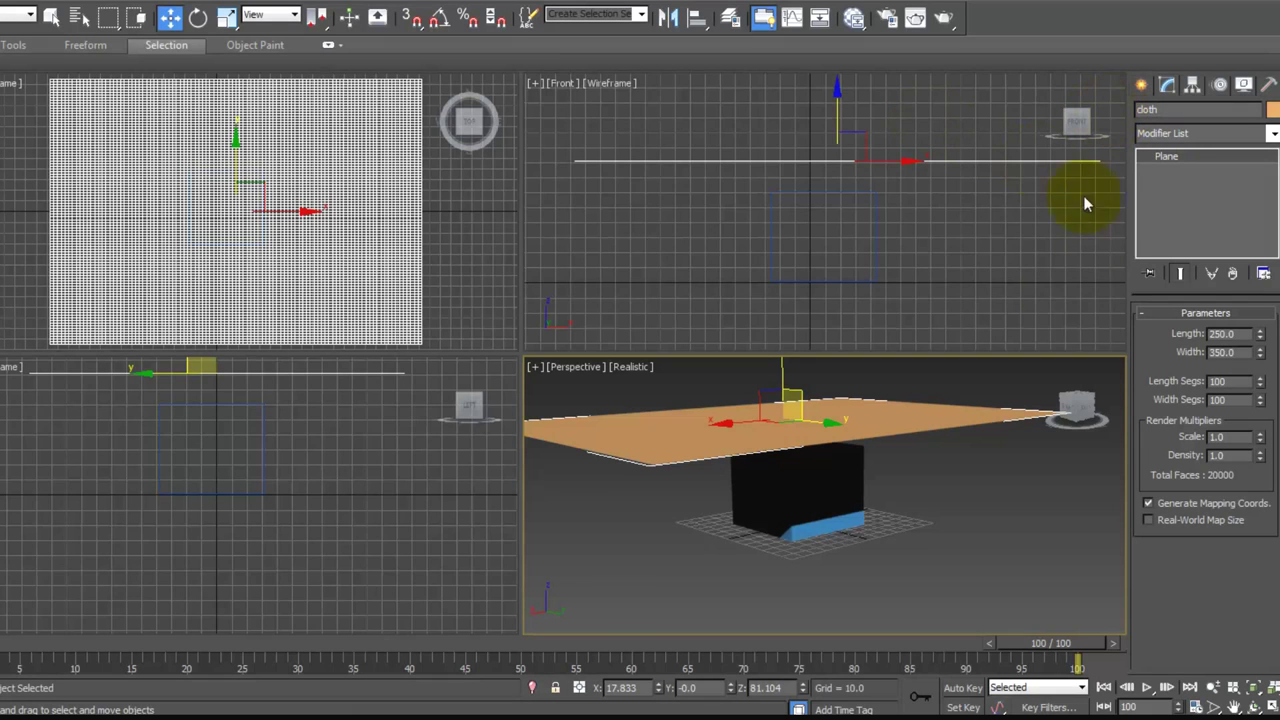
# Rename the box beneath the cloth plane as table
pyautogui.click(791, 508)
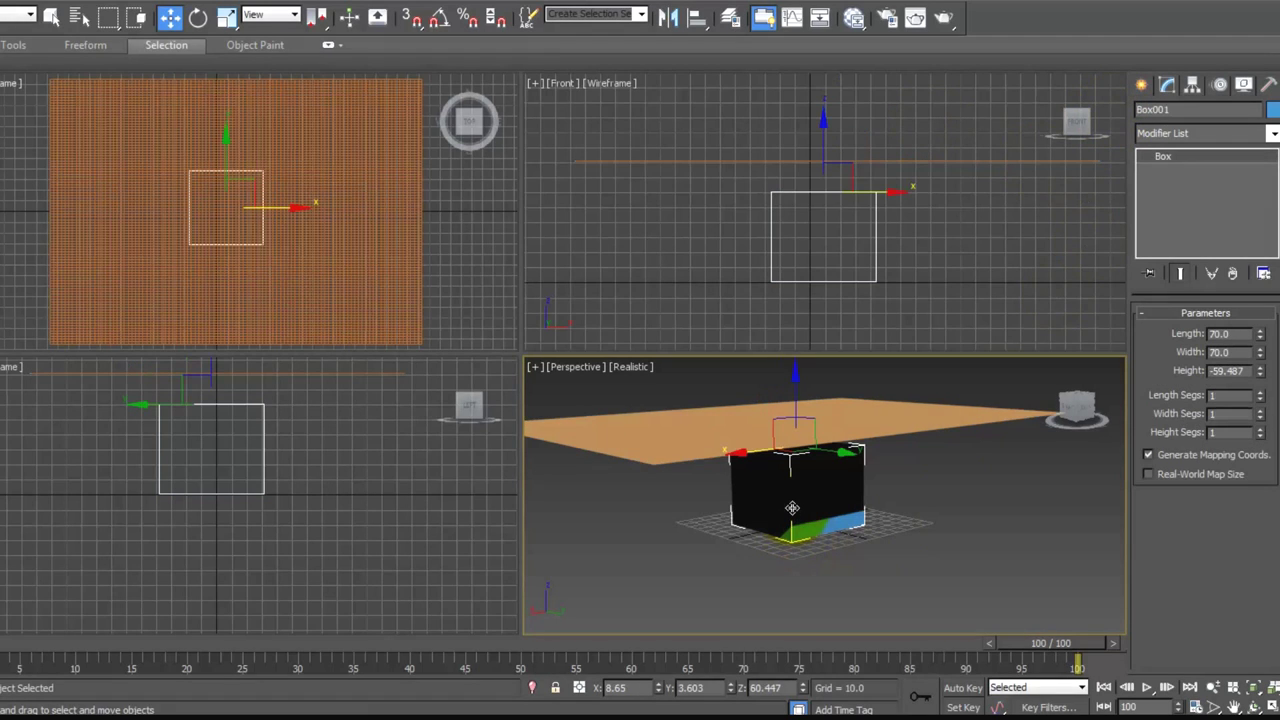
pyautogui.click(1179, 110)
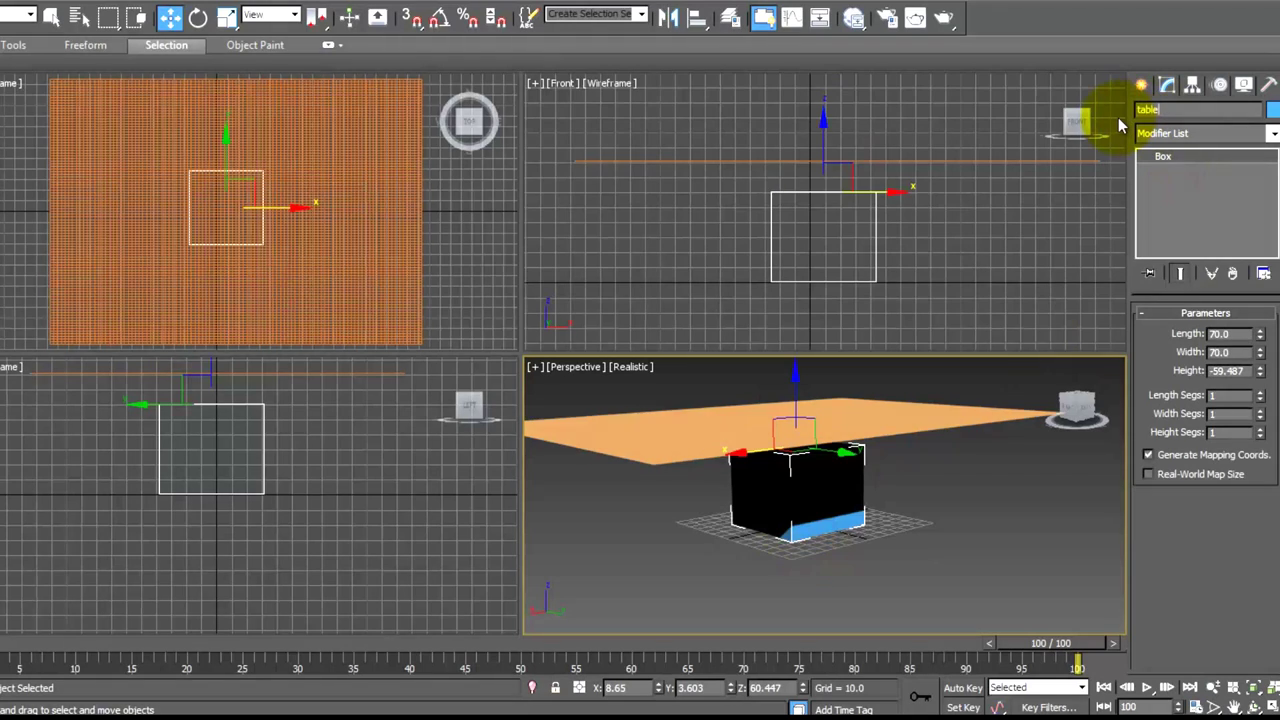
# Apply the Cloth modifier to the plane named cloth
pyautogui.click(850, 404)
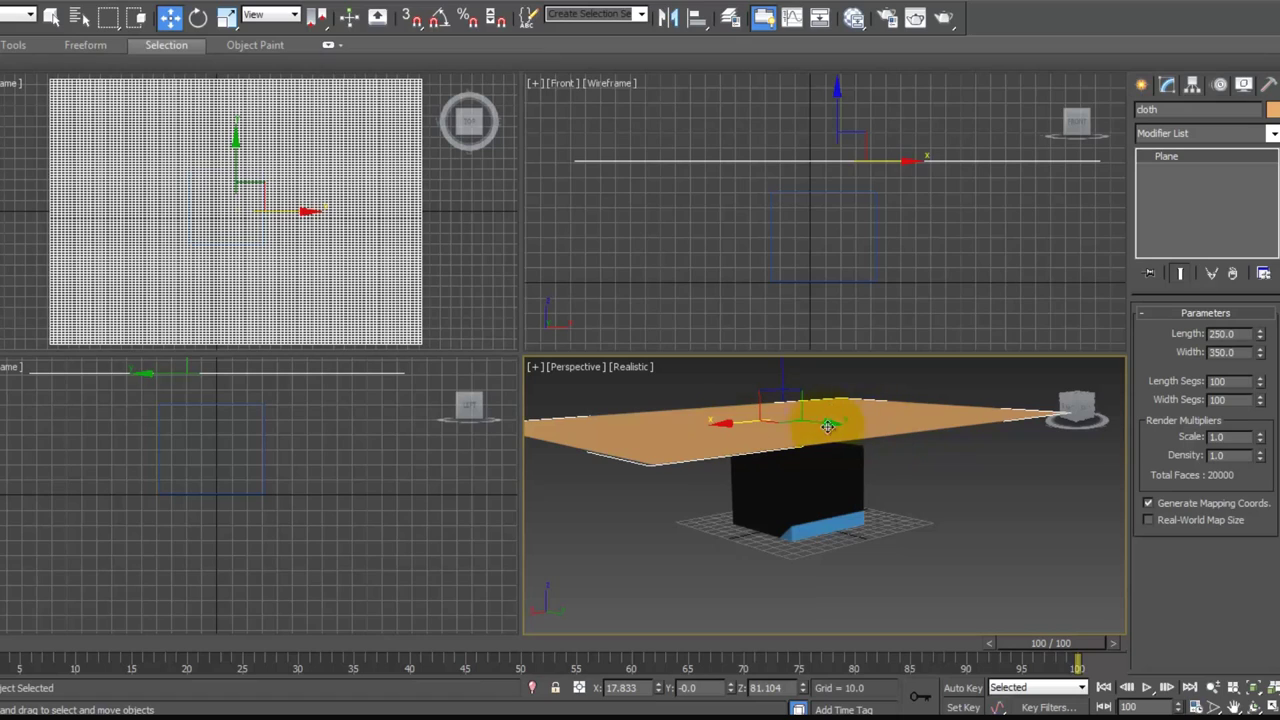
pyautogui.click(1274, 137)
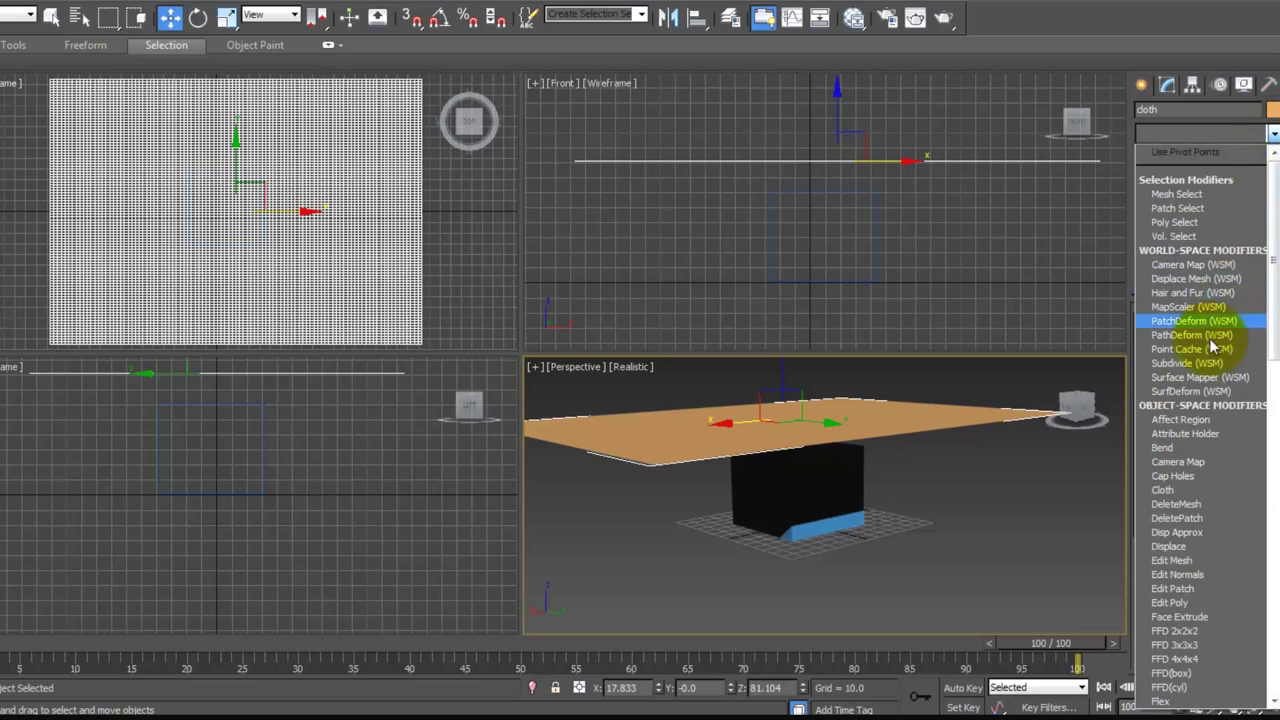
pyautogui.click(1162, 491)
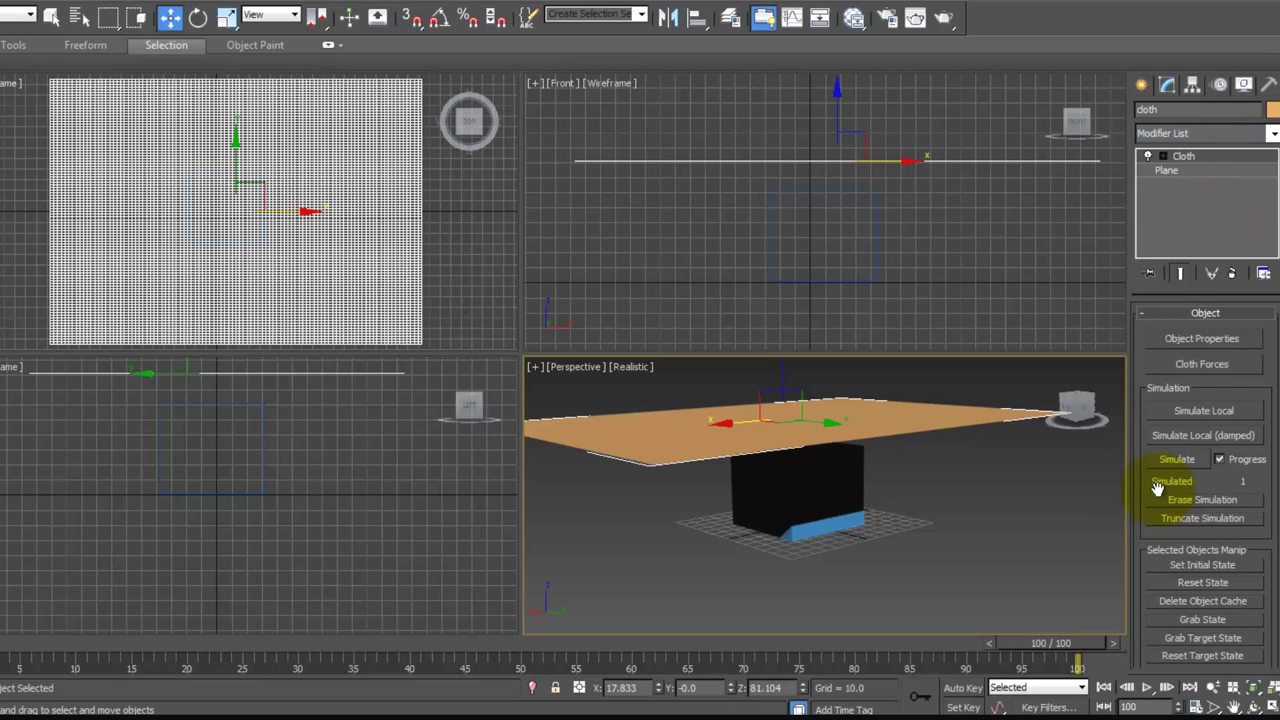
# In the modifier's object properties, define the cloth object as Cloth instead of Inactive
pyautogui.click(1192, 338)
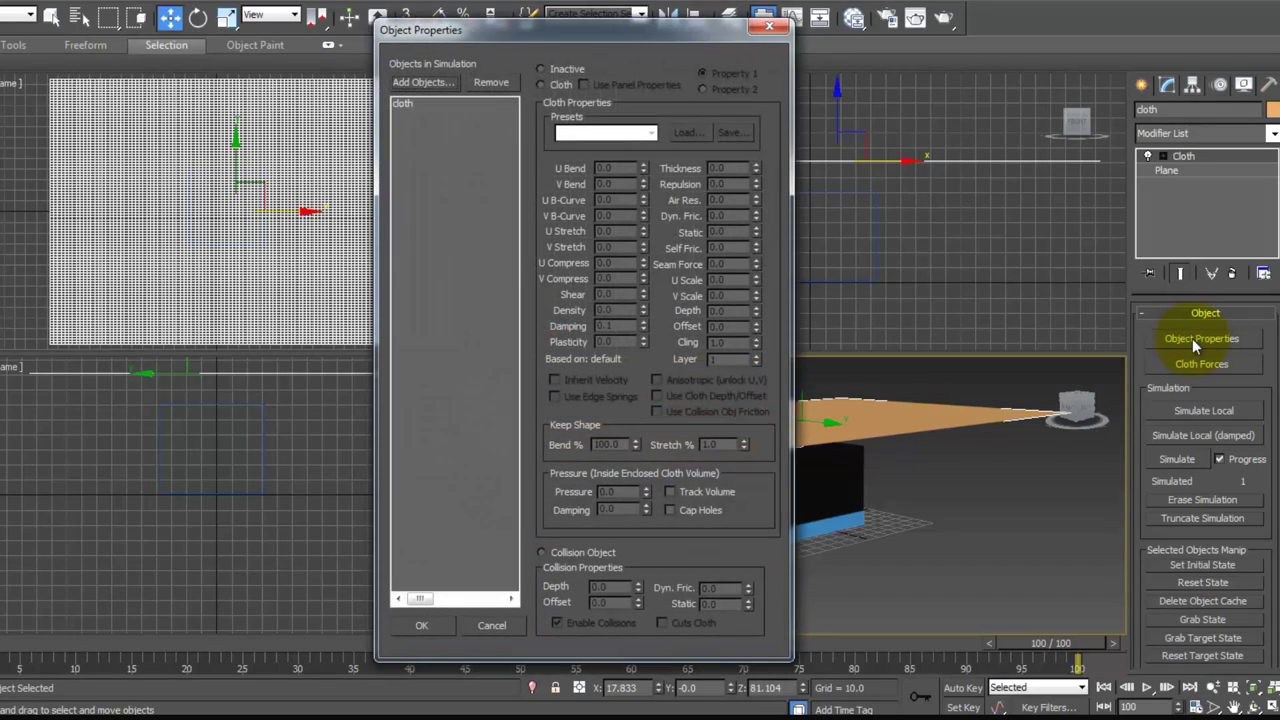
pyautogui.click(401, 107)
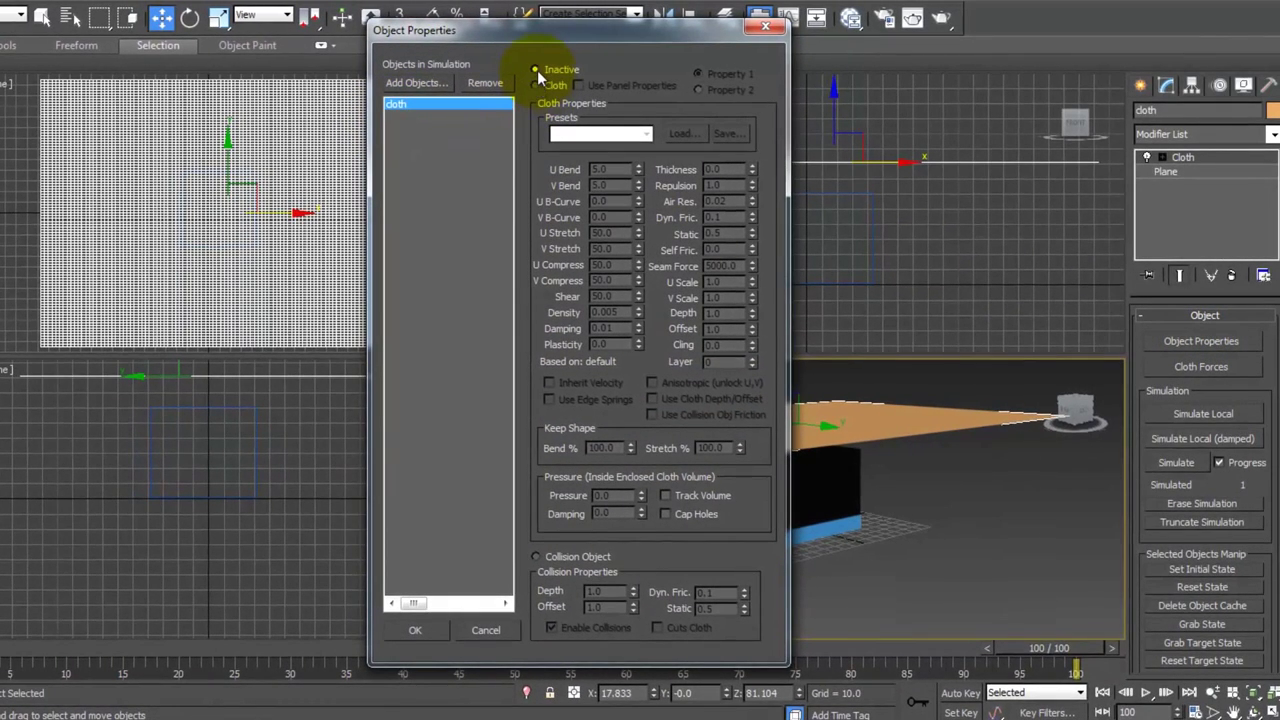
pyautogui.click(536, 70)
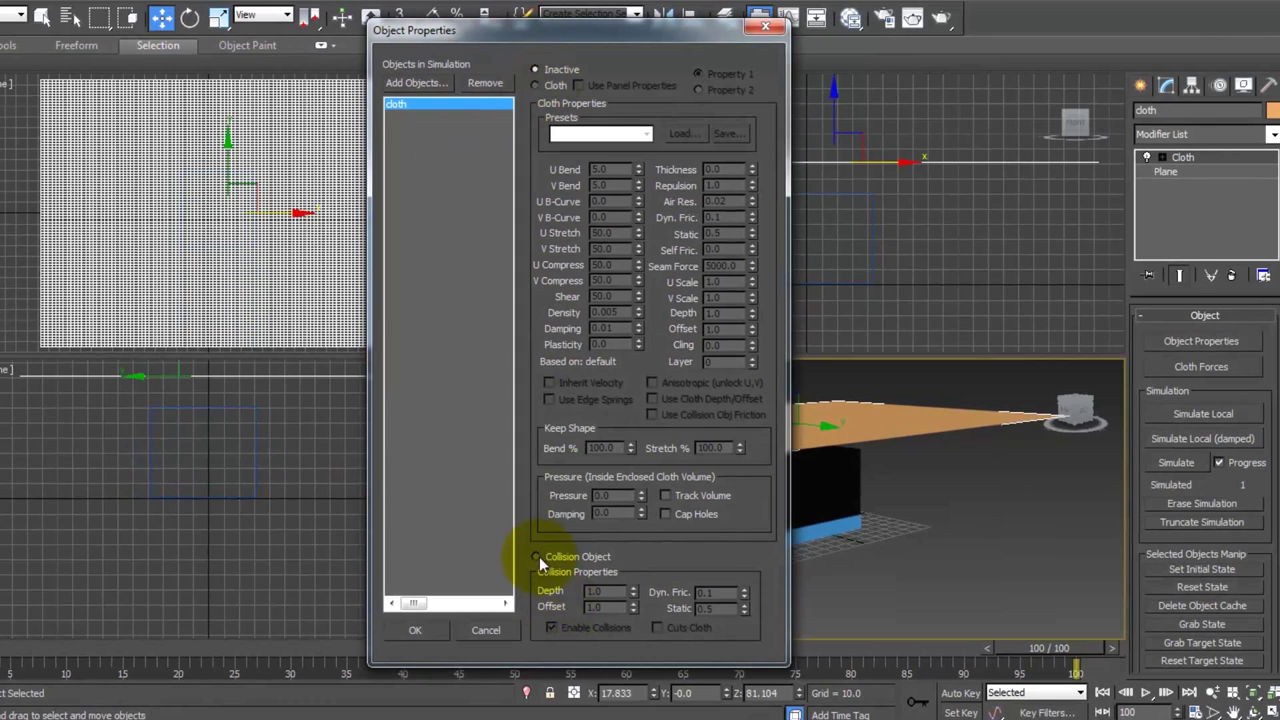
pyautogui.click(535, 85)
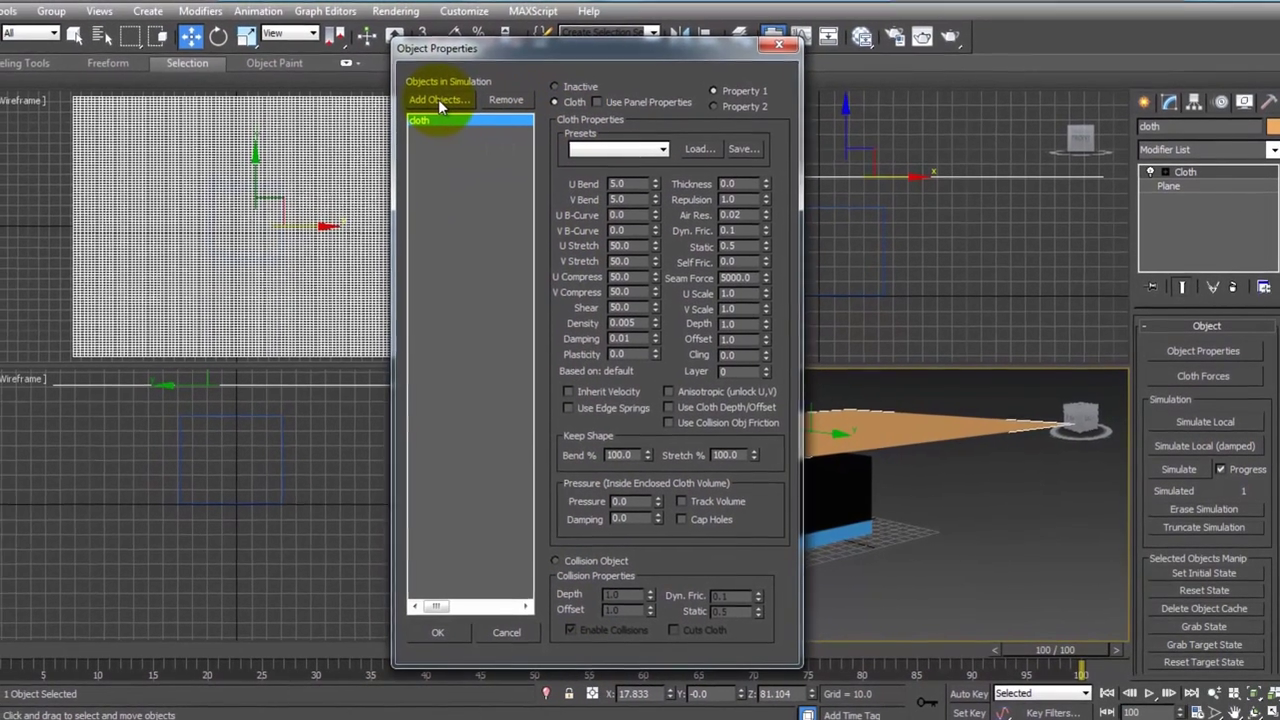
# Add the table to the cloth simulation and define it as a Collision Object
pyautogui.click(438, 99)
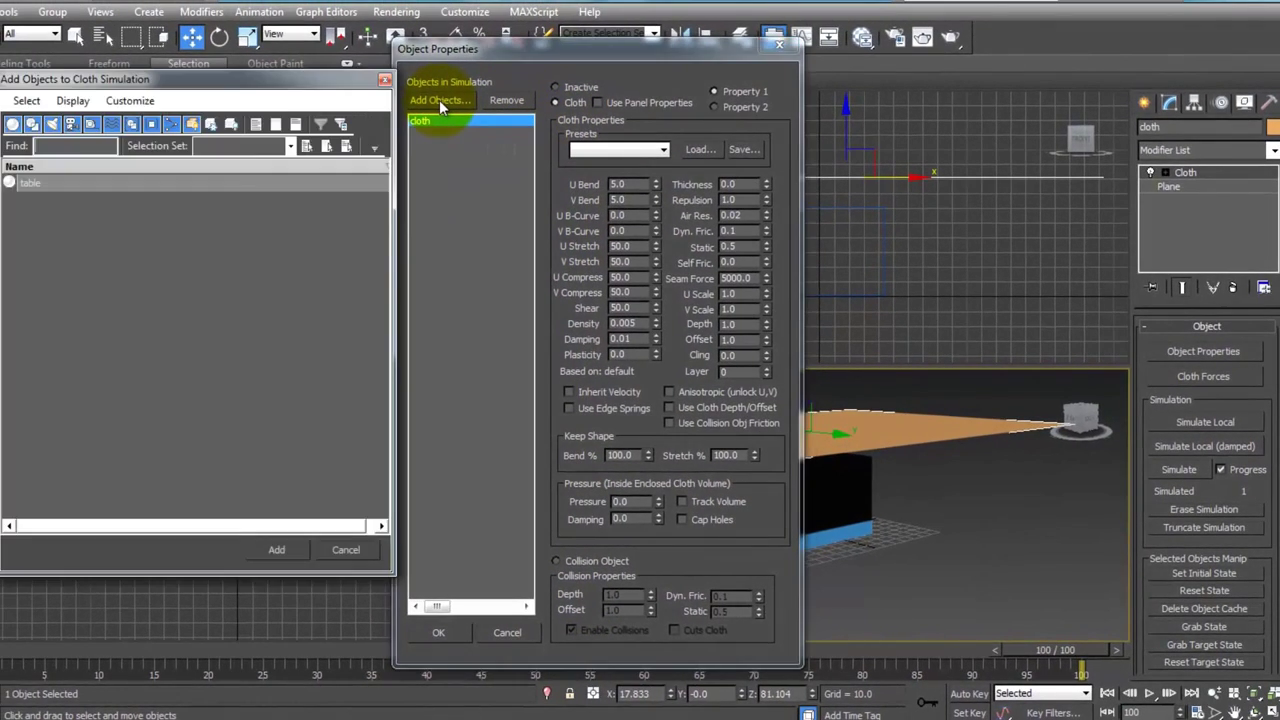
pyautogui.click(30, 187)
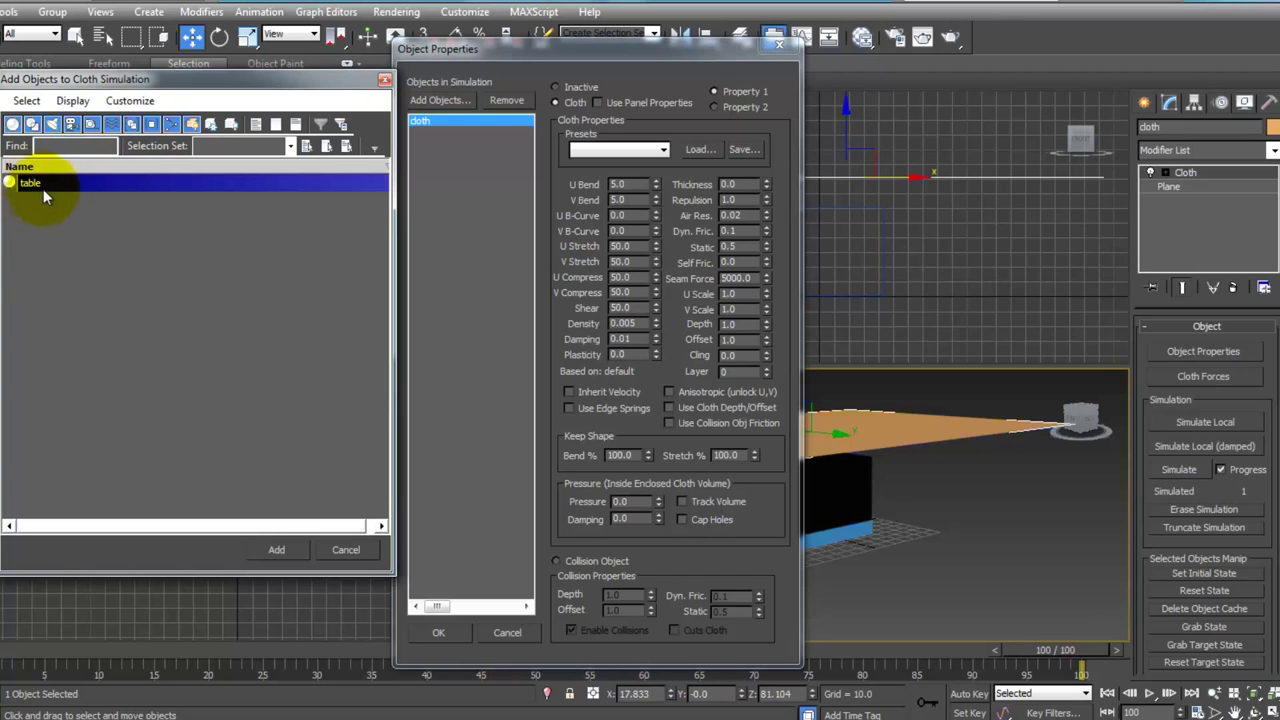
pyautogui.click(277, 551)
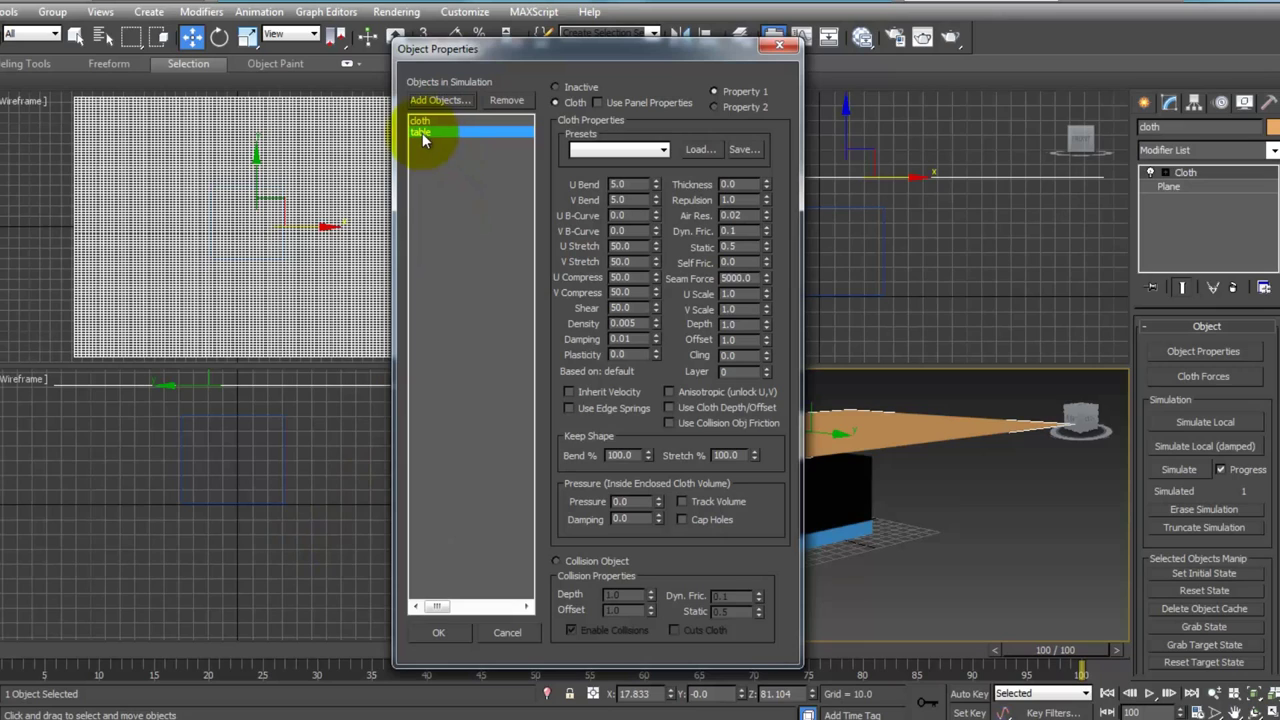
pyautogui.click(556, 561)
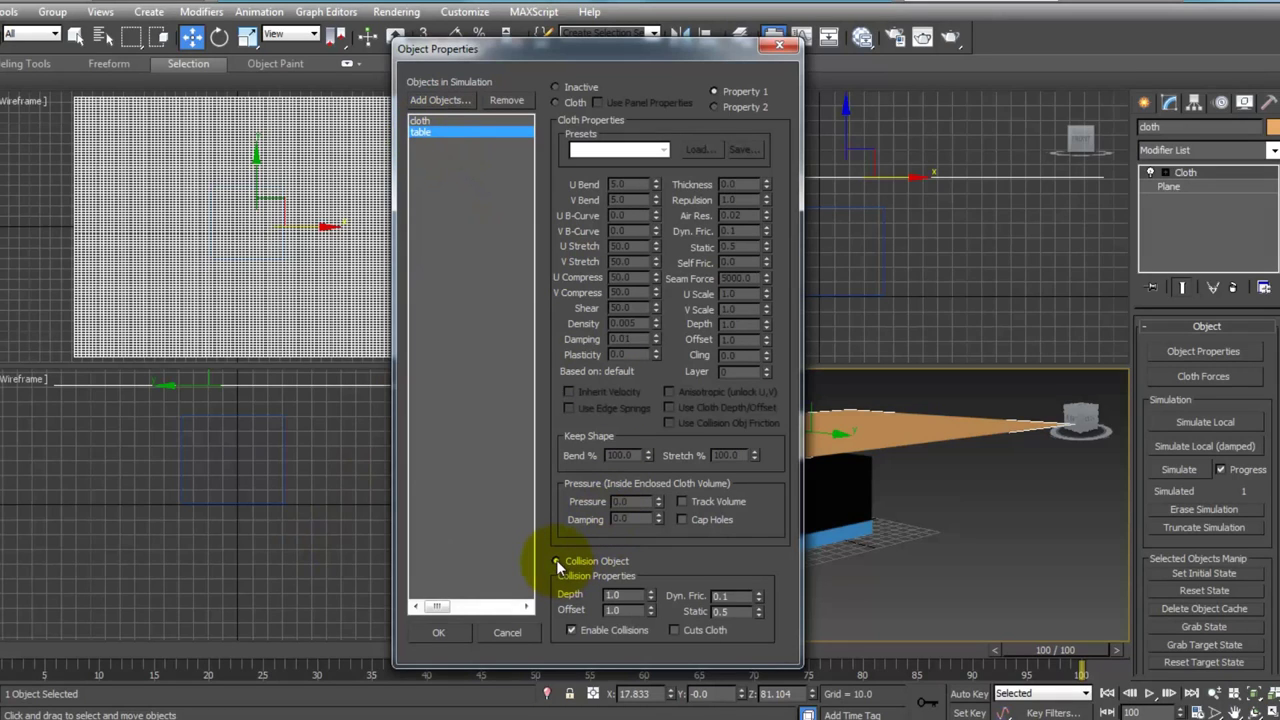
# Reassign cloth as Cloth and table as Collision Object, check both entries and accept the object properties
pyautogui.click(420, 121)
pyautogui.click(556, 102)
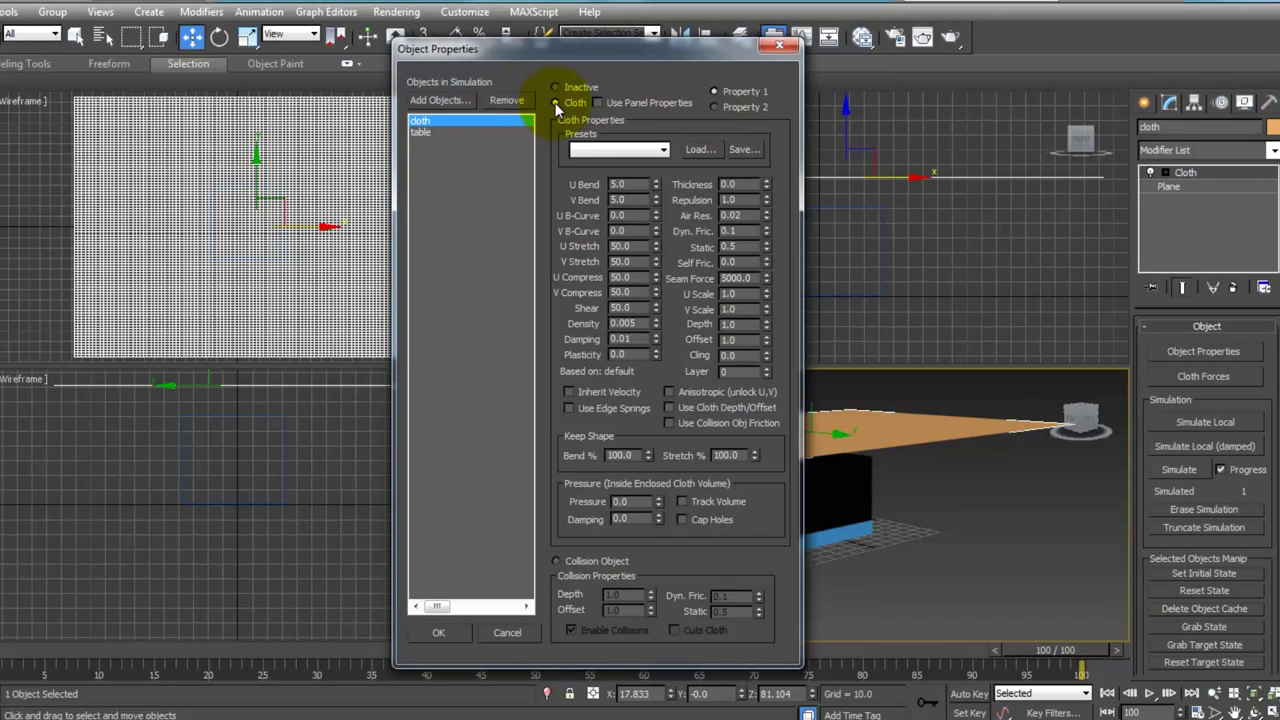
pyautogui.click(420, 133)
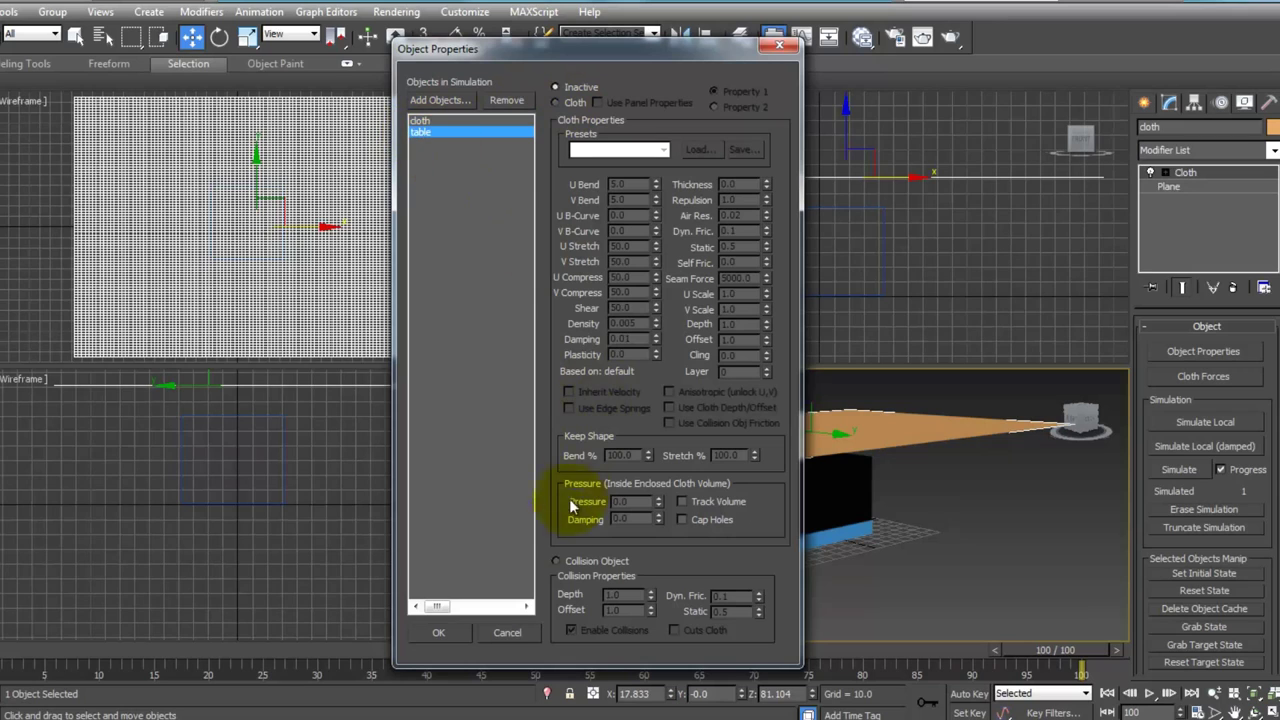
pyautogui.click(555, 560)
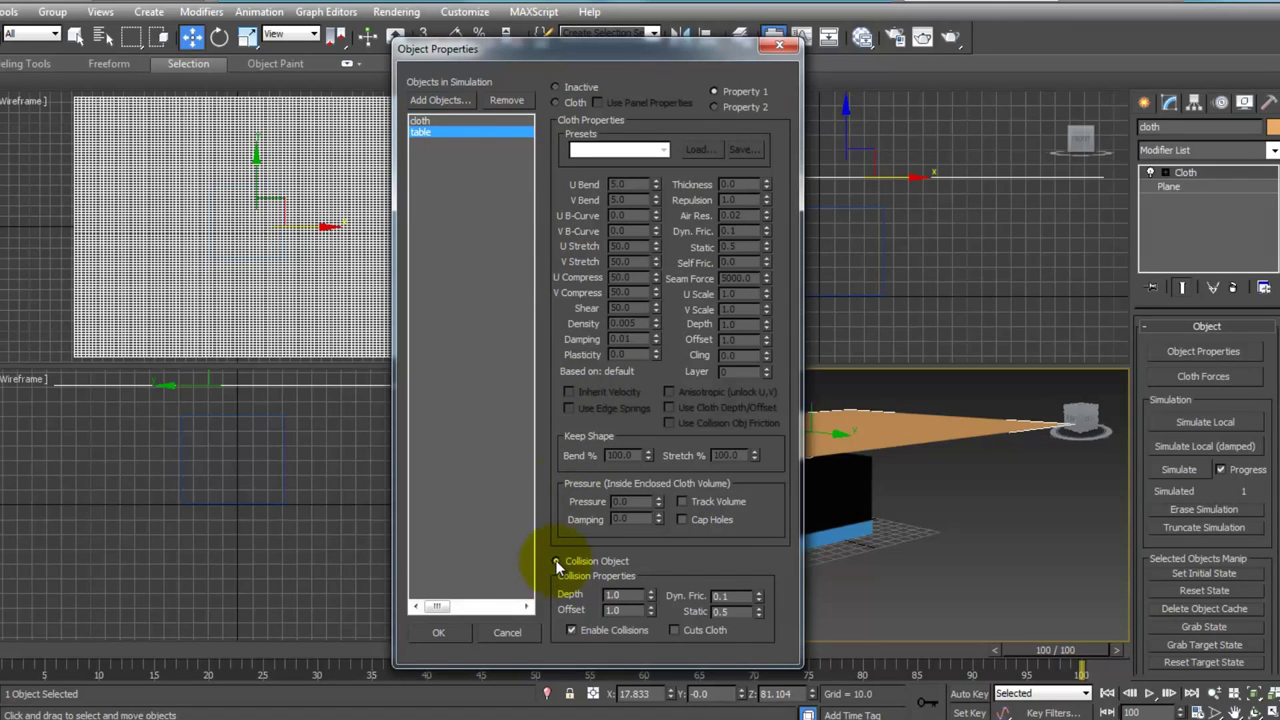
pyautogui.click(421, 121)
pyautogui.click(420, 133)
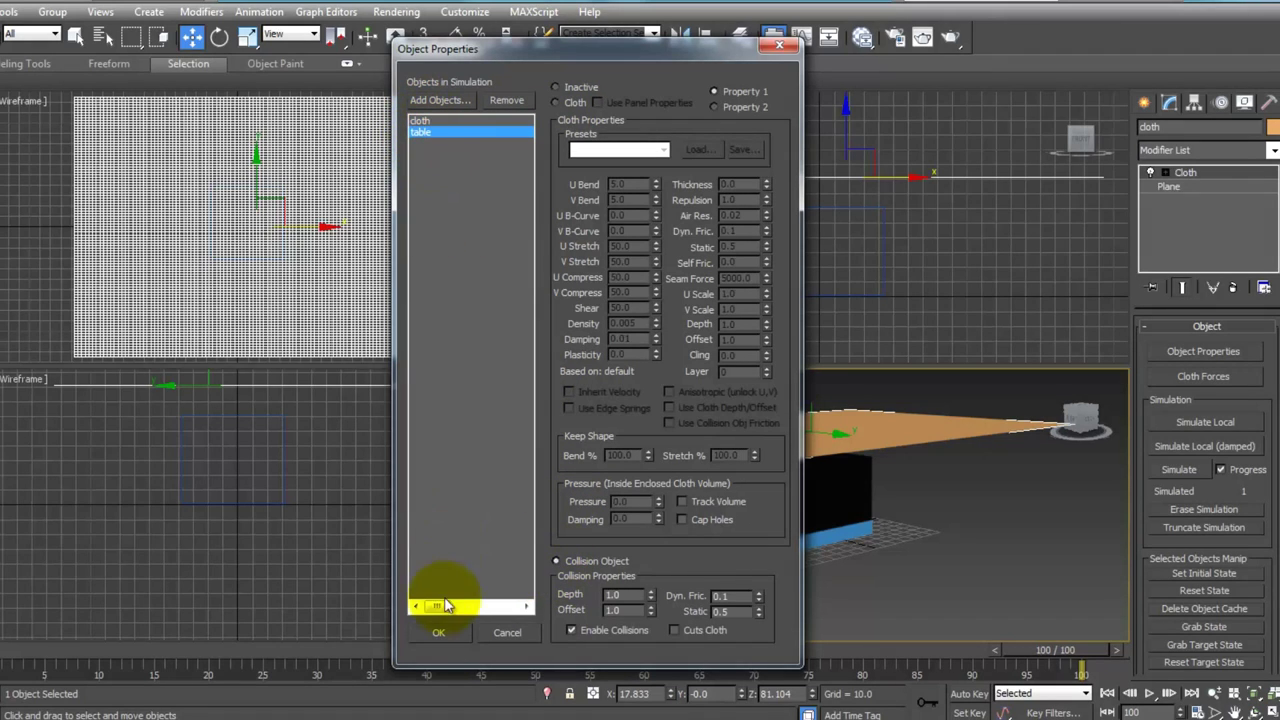
pyautogui.click(440, 633)
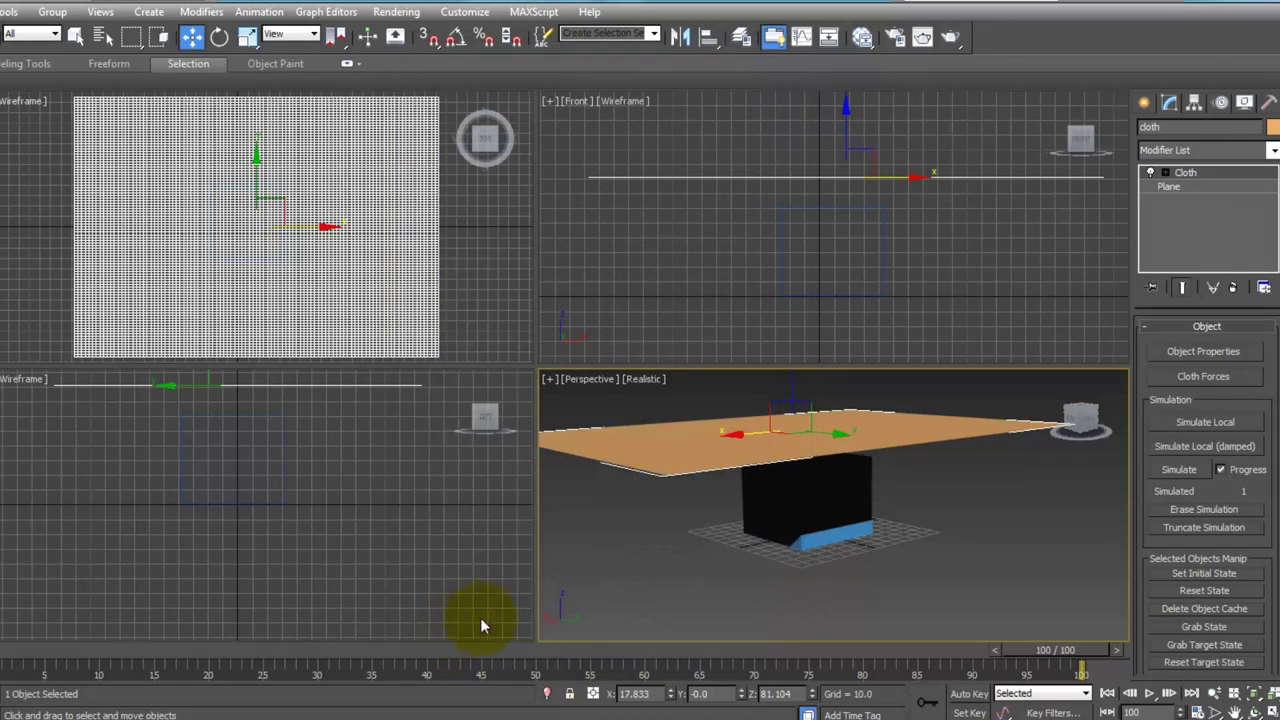
# Run the cloth simulation over the timeline and scrub back to frame 84
pyautogui.click(1179, 470)
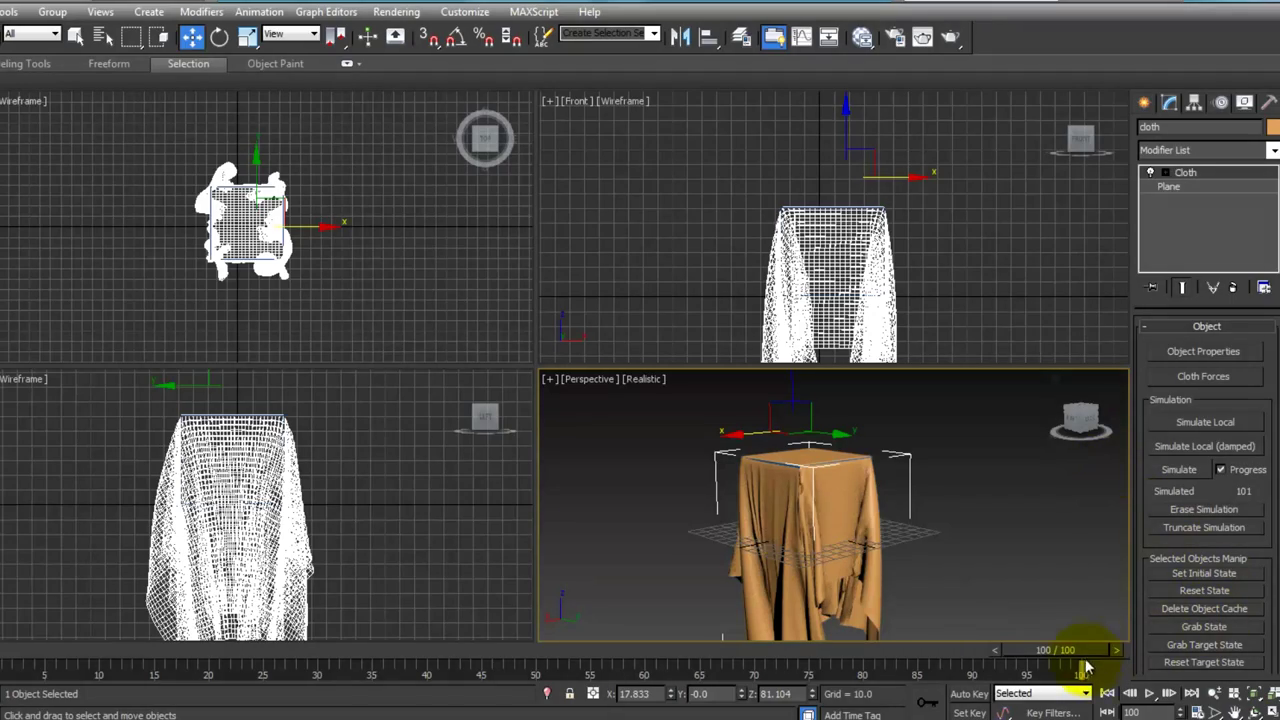
pyautogui.moveTo(1070, 652); pyautogui.dragTo(889, 657)
pyautogui.press('w')
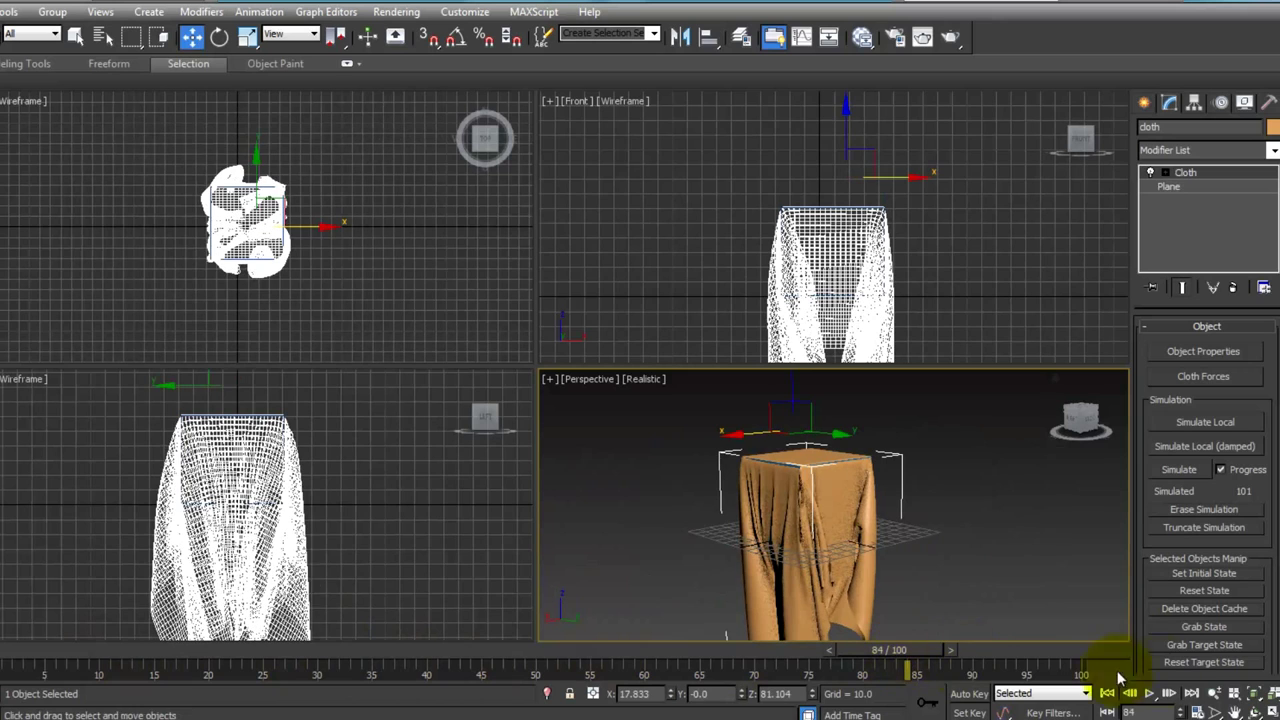
# Go to frame 57 of the simulation and render a still of the Perspective view
pyautogui.click(1271, 711)
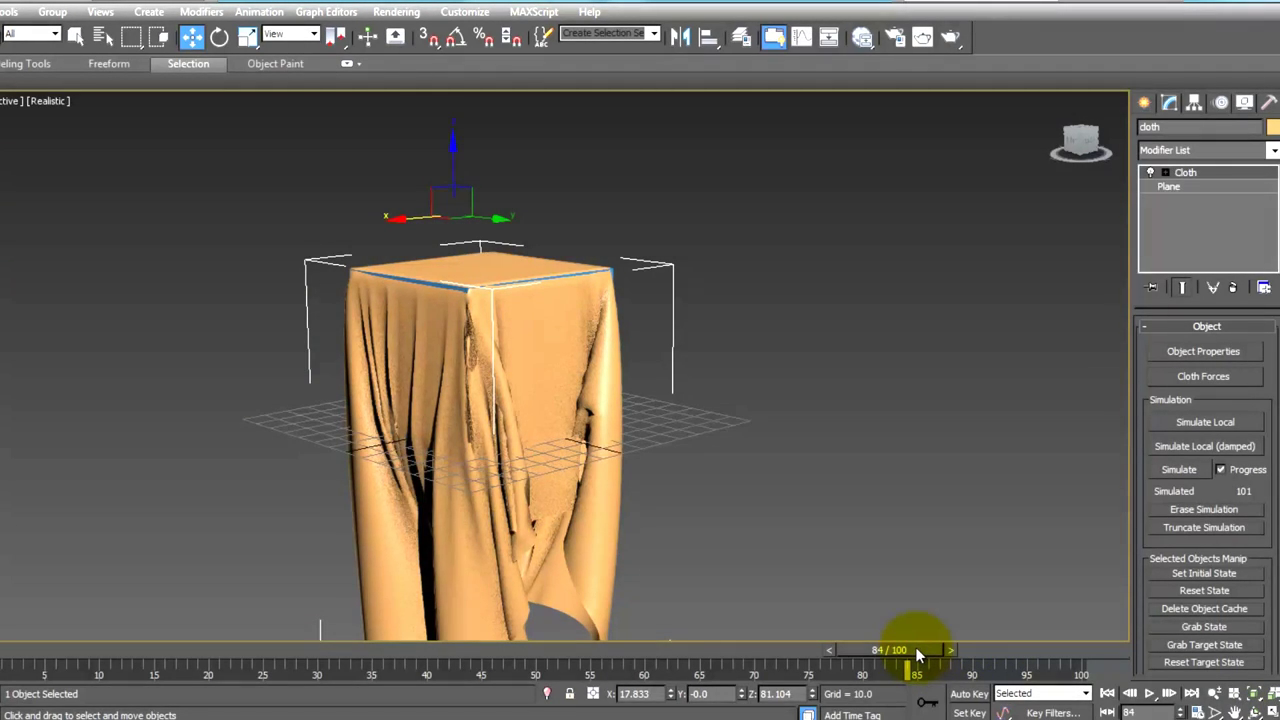
pyautogui.moveTo(918, 655); pyautogui.dragTo(636, 675)
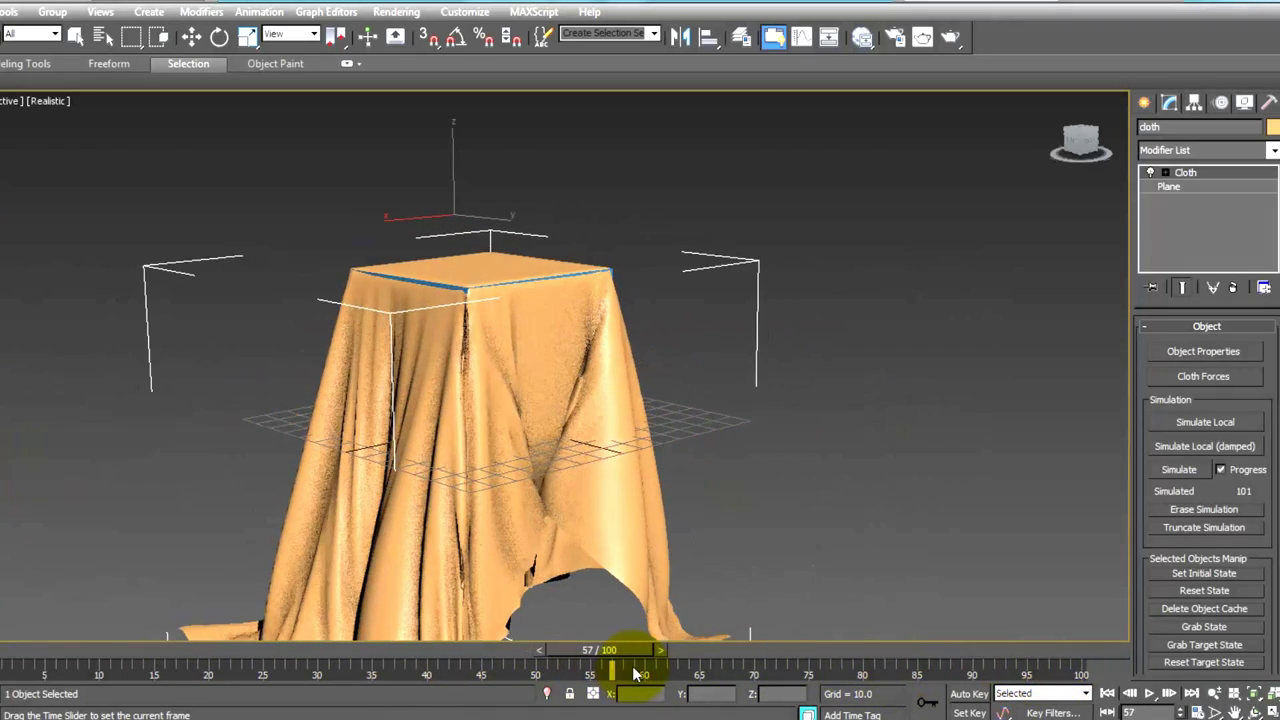
pyautogui.press('w')
pyautogui.click(952, 40)
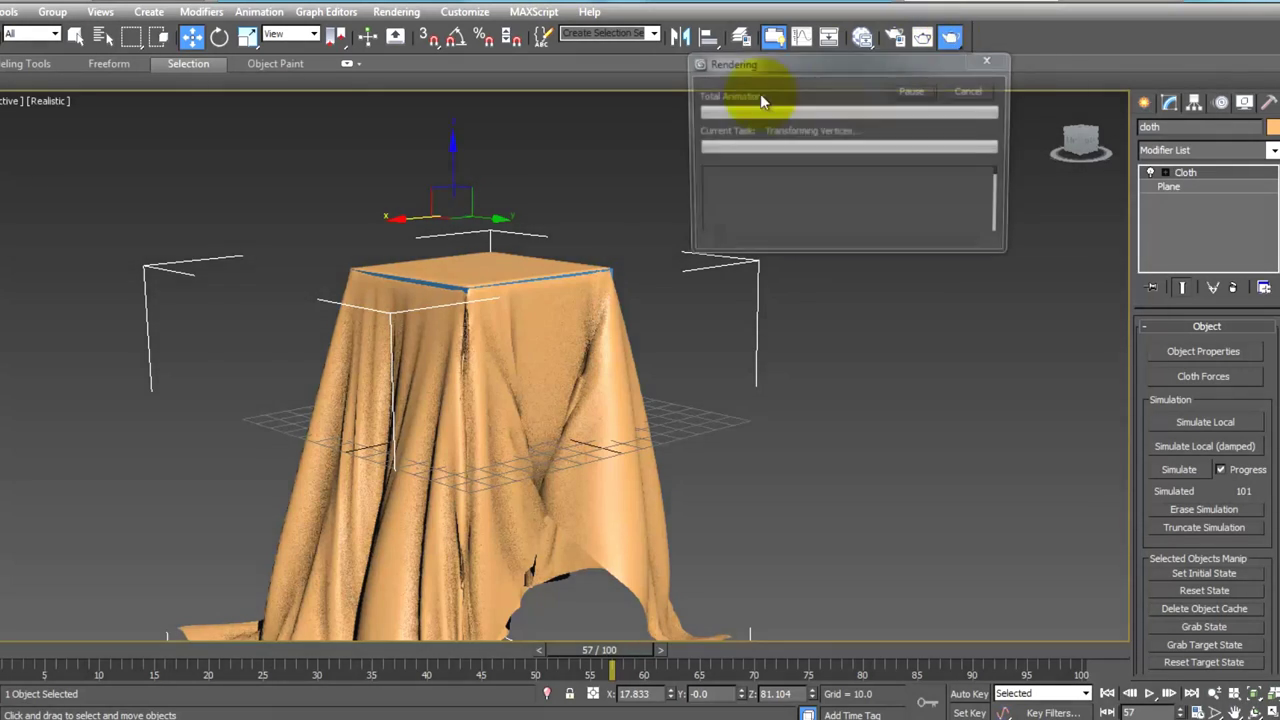
# Set the render time output to Active Time Segment, 0 to 100
pyautogui.click(897, 40)
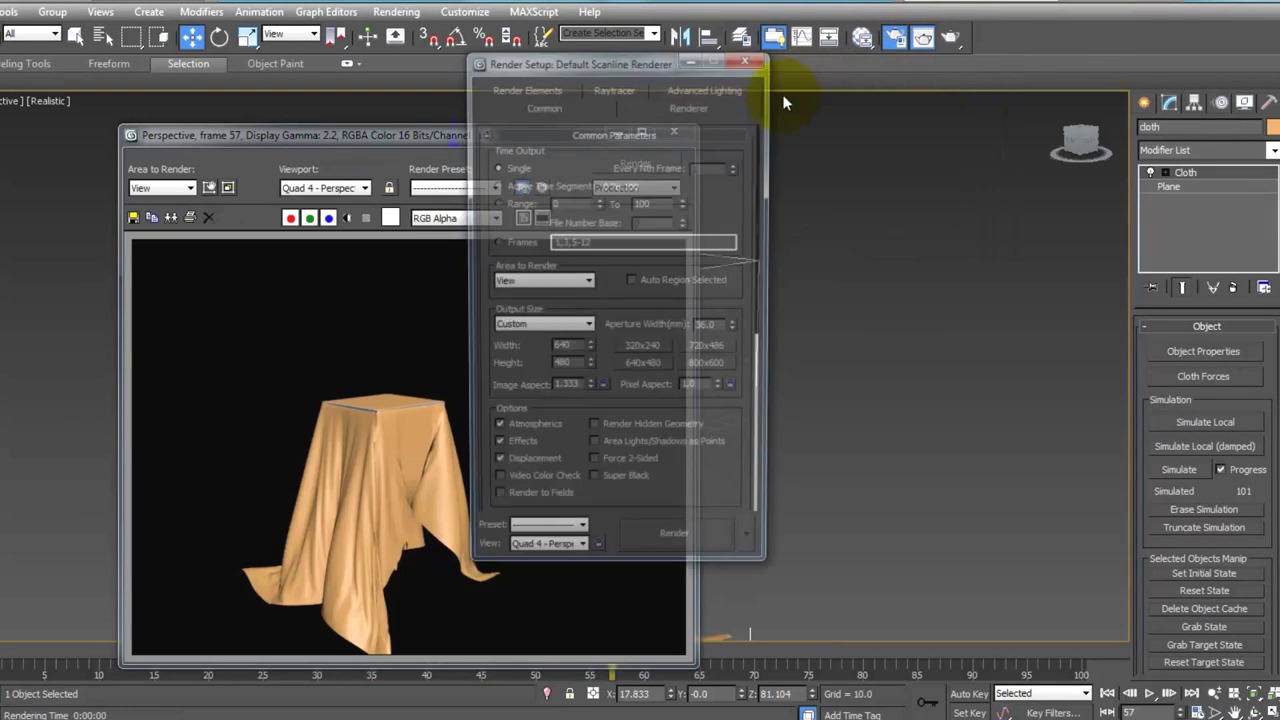
pyautogui.click(517, 187)
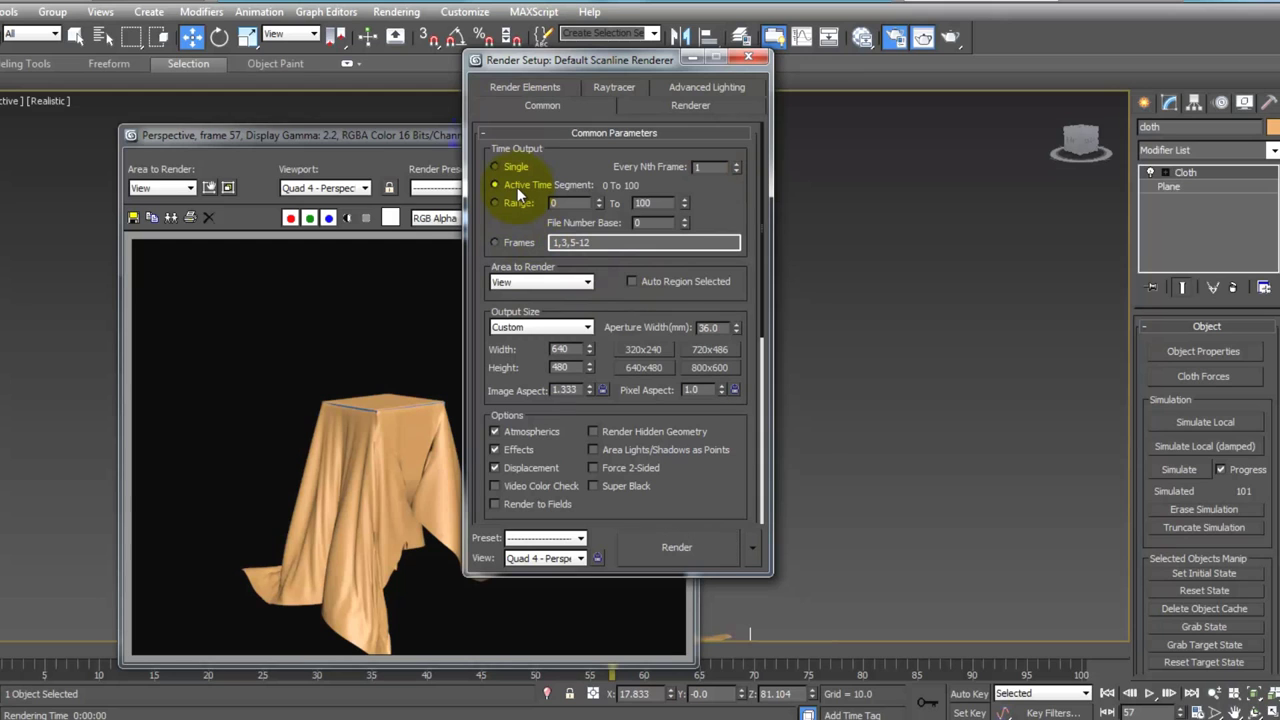
# Set the render output to an AVI file named clouth, saved on the Desktop
pyautogui.moveTo(761, 329); pyautogui.dragTo(753, 529)
pyautogui.click(709, 306)
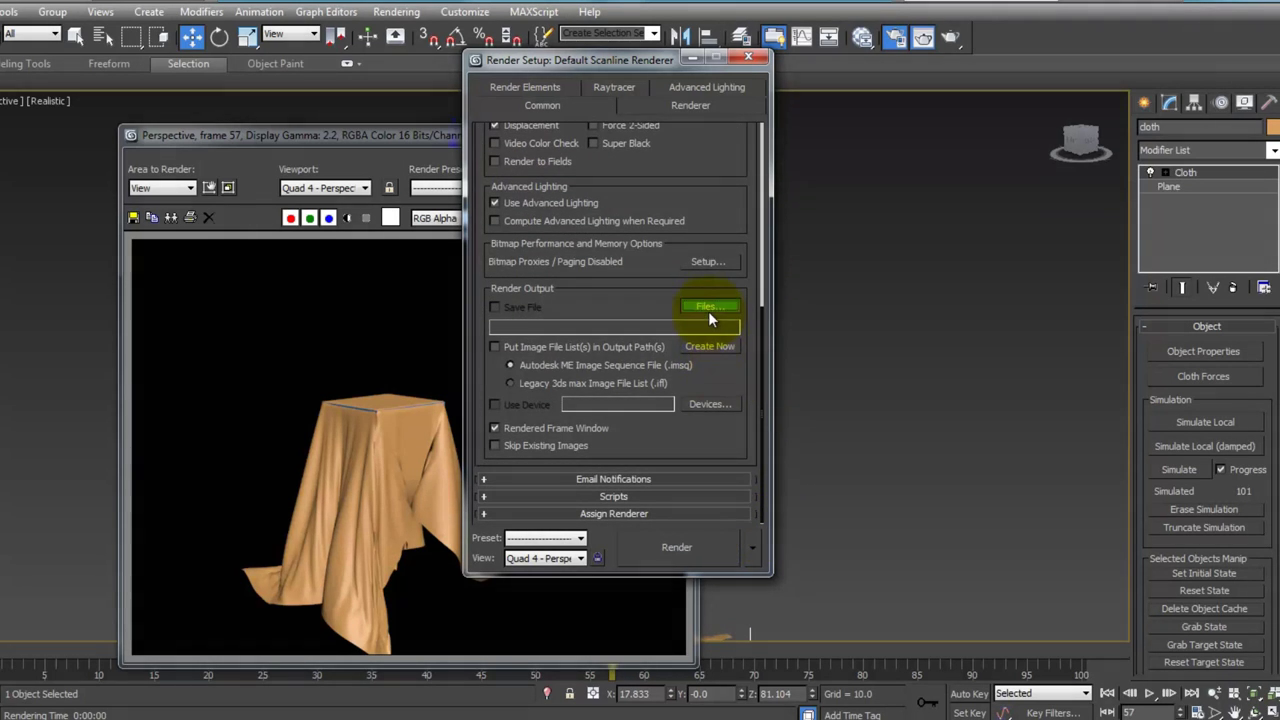
pyautogui.click(713, 142)
pyautogui.scroll(2, 600, 170)
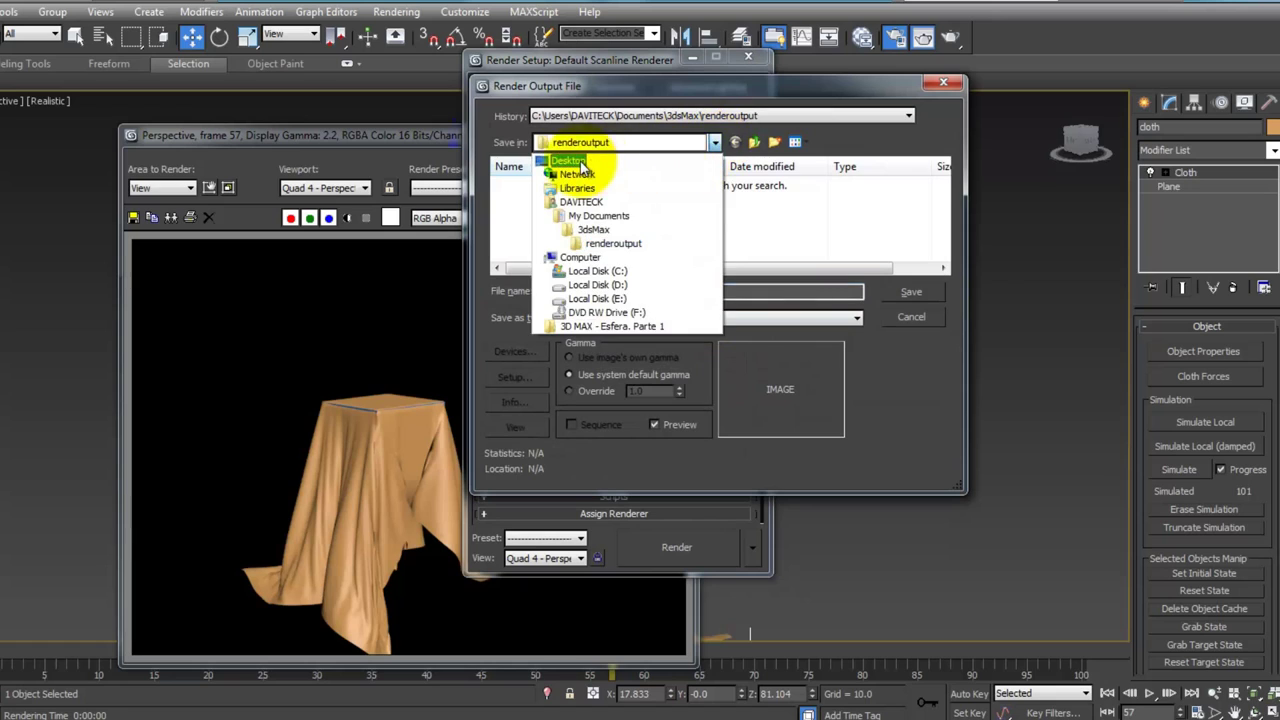
pyautogui.click(575, 157)
pyautogui.click(583, 290)
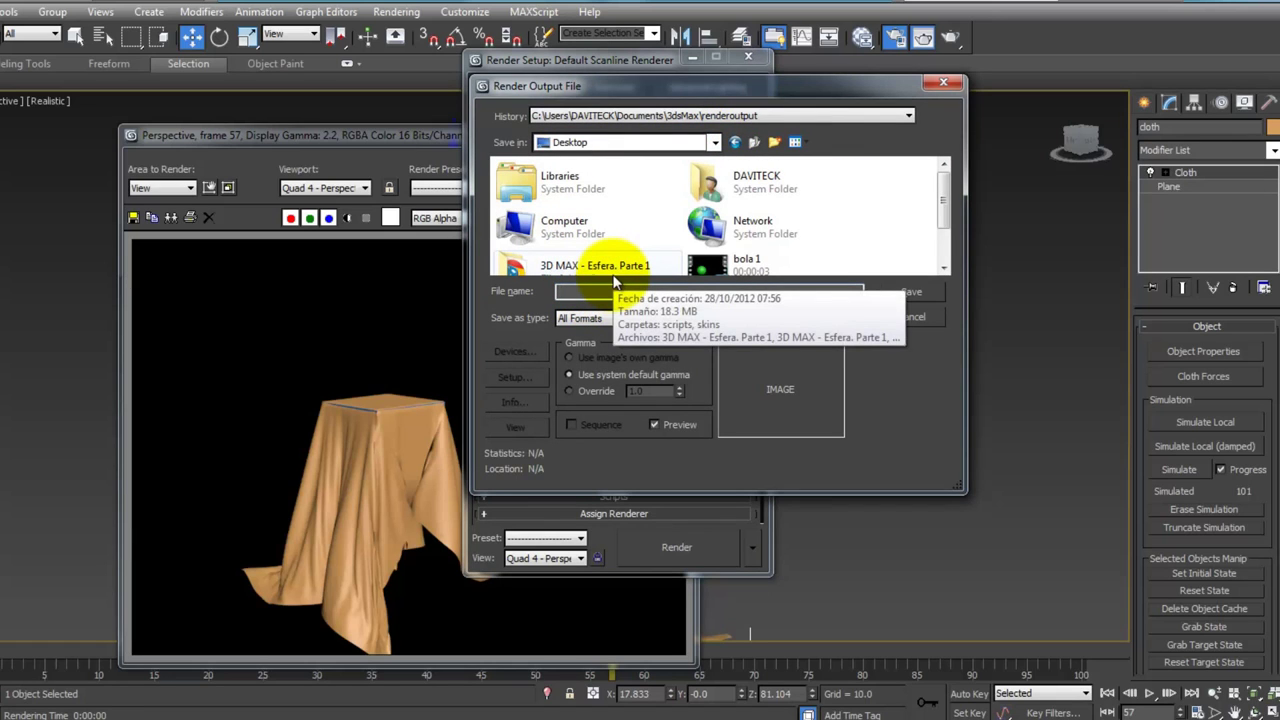
pyautogui.write('e')
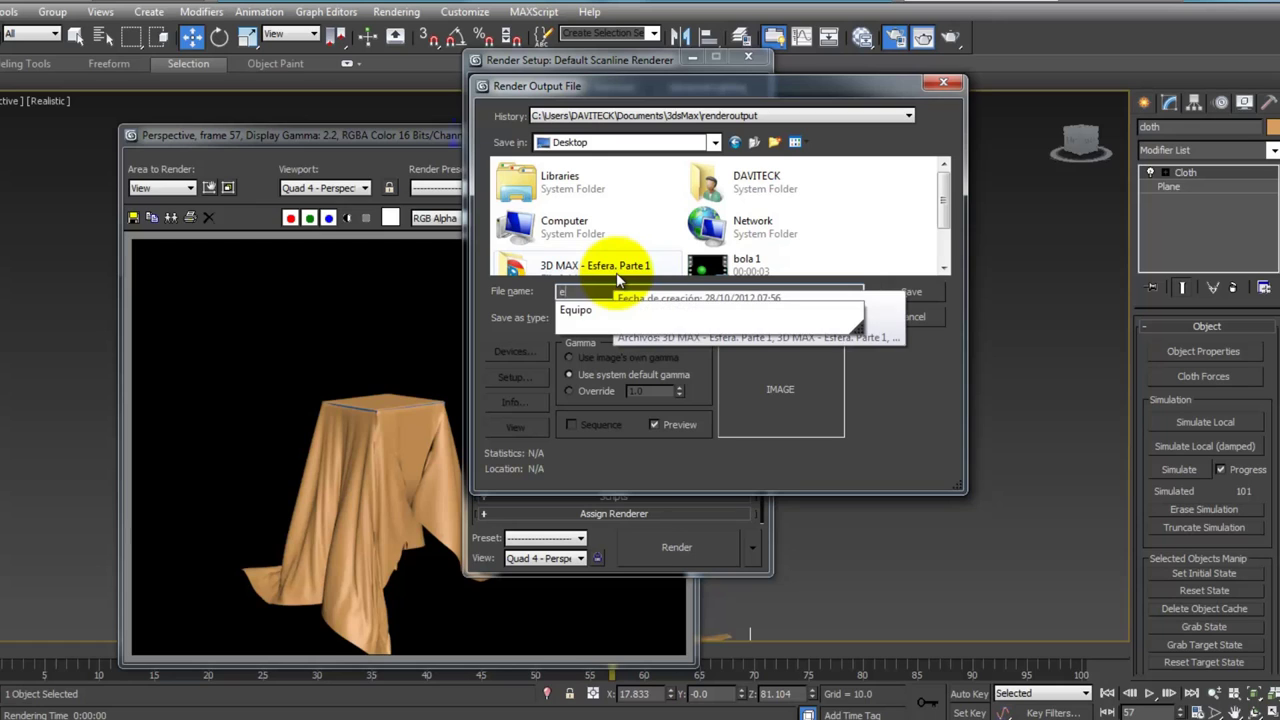
pyautogui.write('louth')
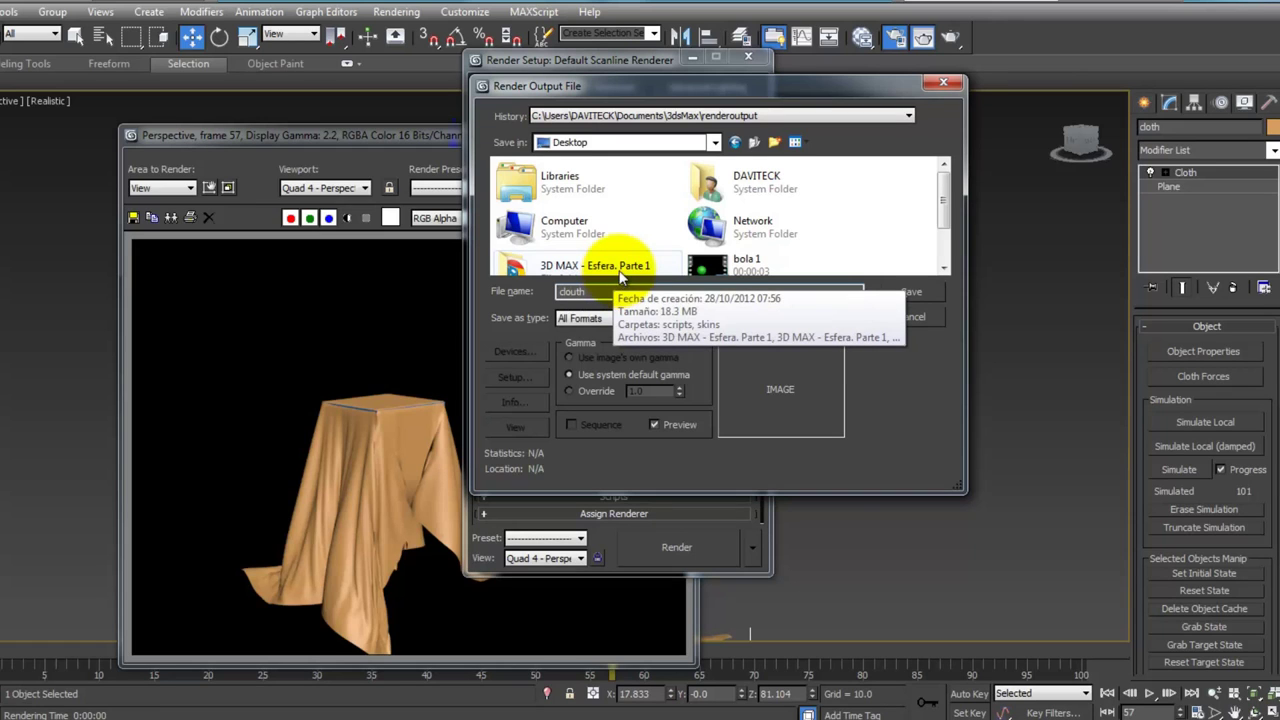
pyautogui.click(584, 318)
pyautogui.click(600, 335)
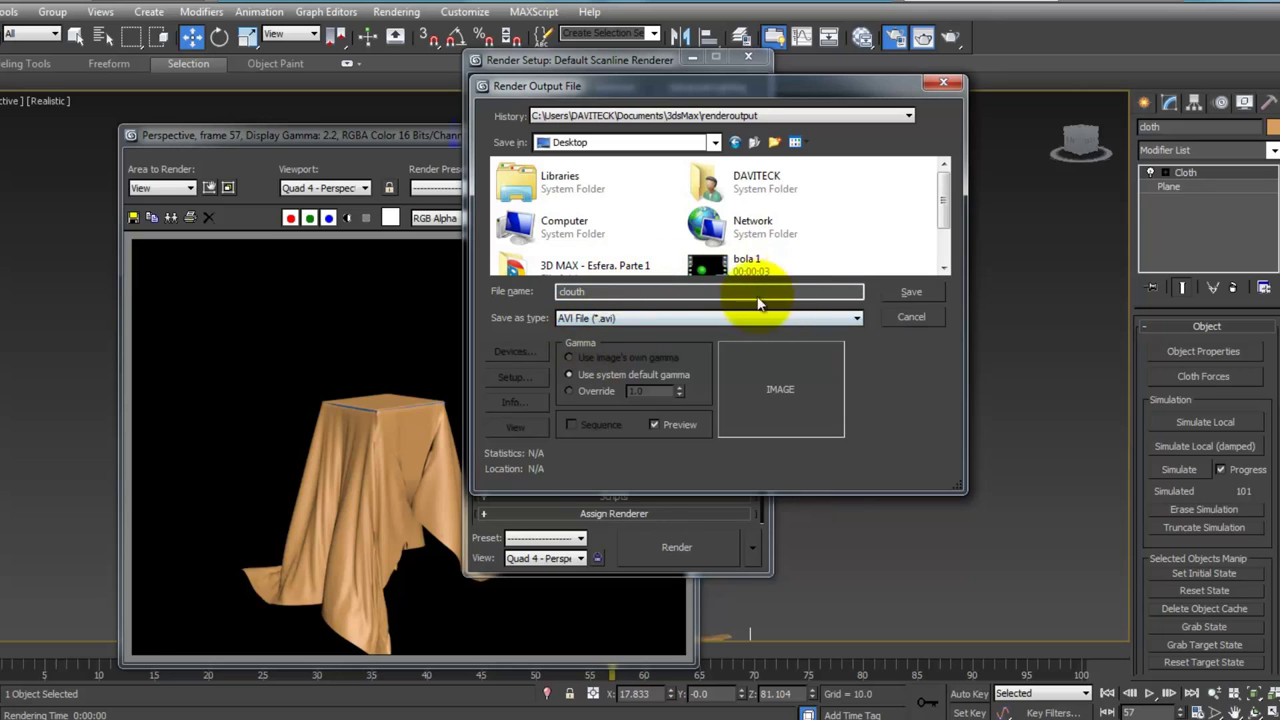
pyautogui.click(885, 292)
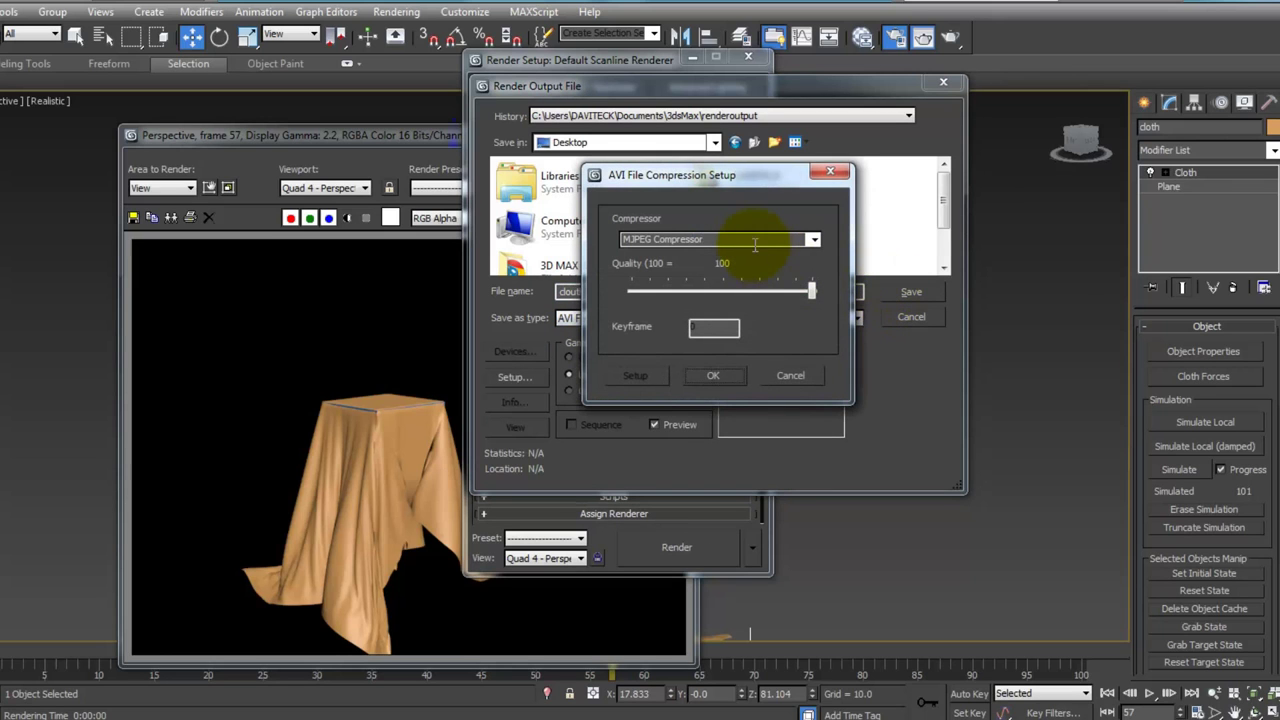
# Use the MJPEG Compressor at quality 100 for the AVI and render the animation
pyautogui.click(814, 240)
pyautogui.click(740, 267)
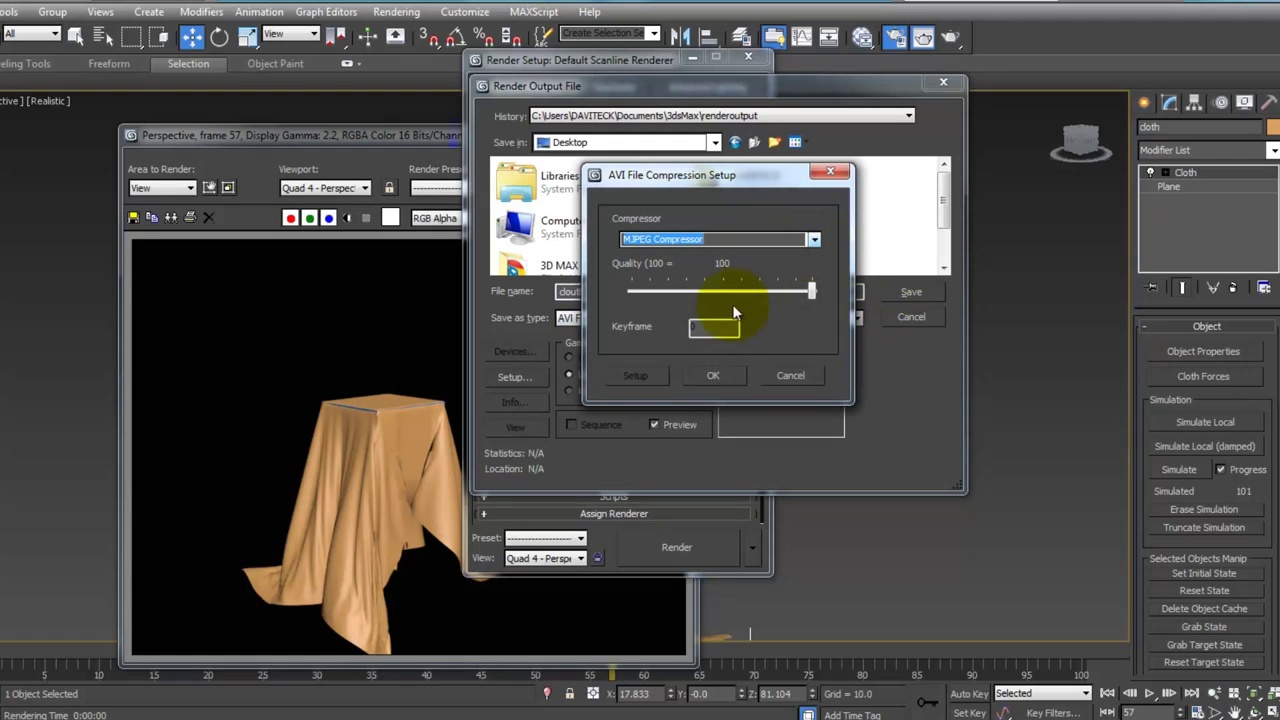
pyautogui.click(710, 373)
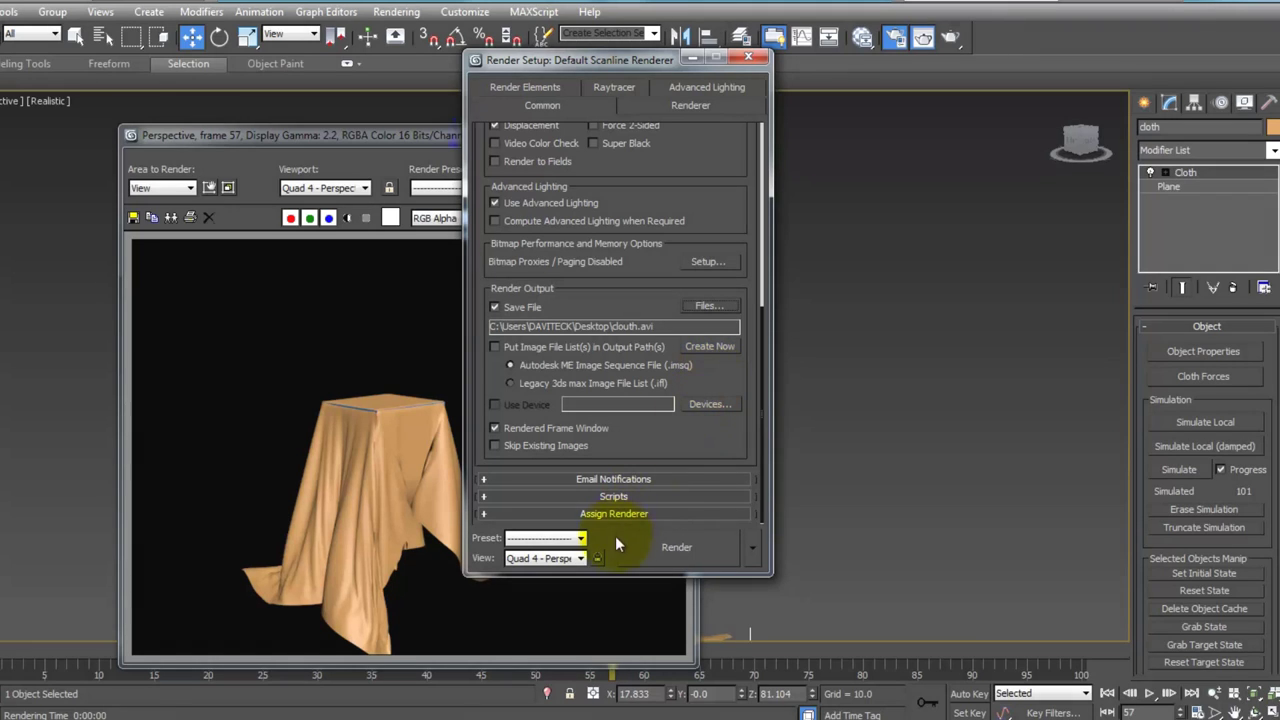
pyautogui.click(664, 550)
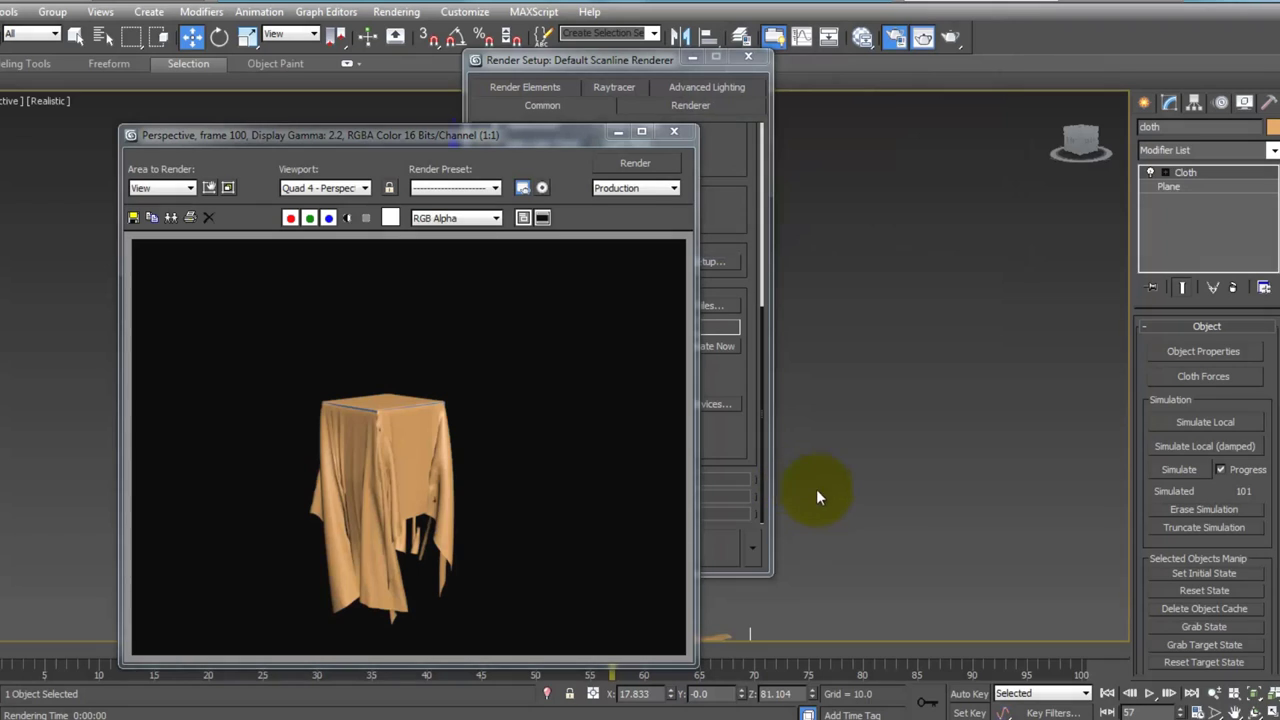
# Switch to the desktop, play the rendered clouth video full screen and return to 3ds Max
pyautogui.click(1270, 710)
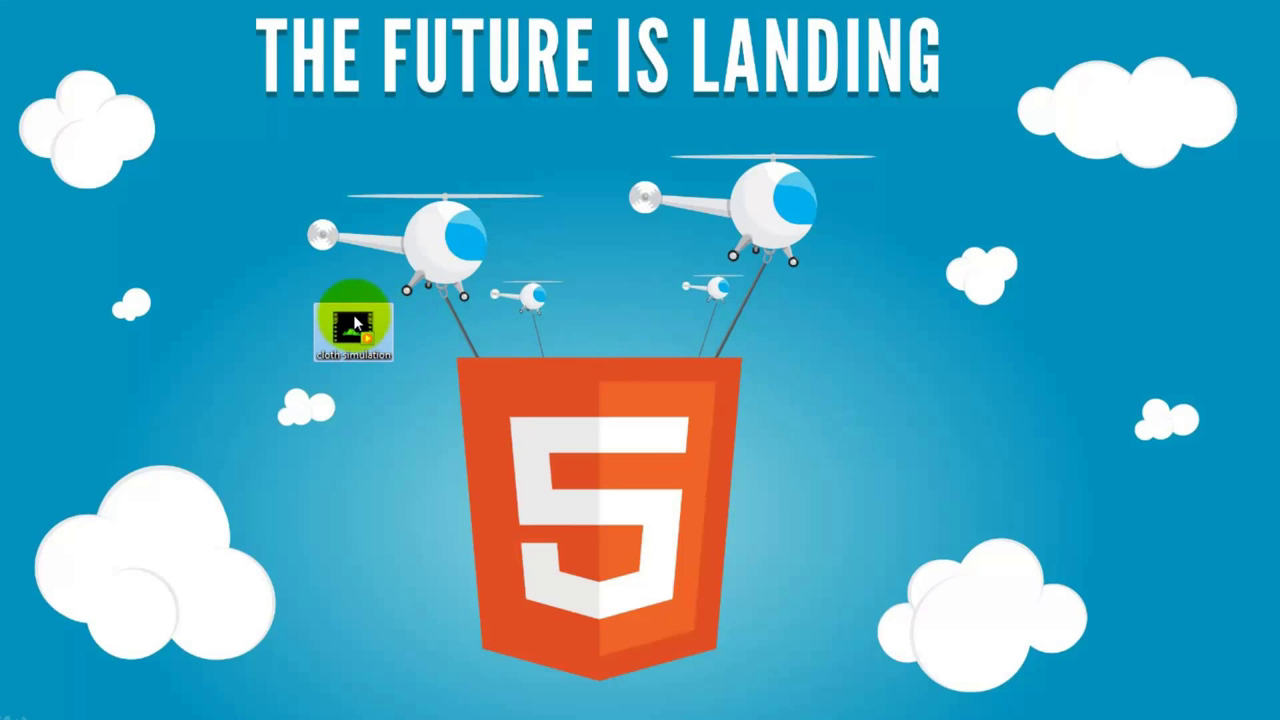
pyautogui.moveTo(2, 614); pyautogui.dragTo(665, 230)
pyautogui.doubleClick(663, 229)
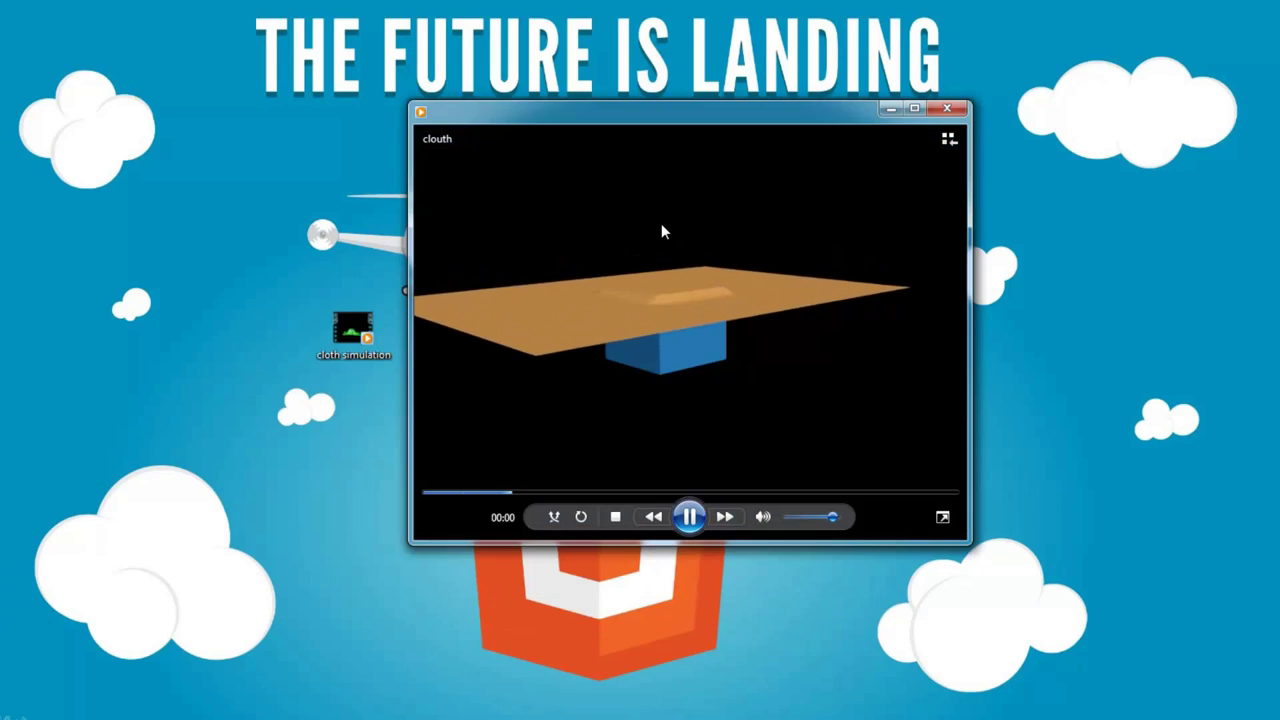
pyautogui.doubleClick(663, 229)
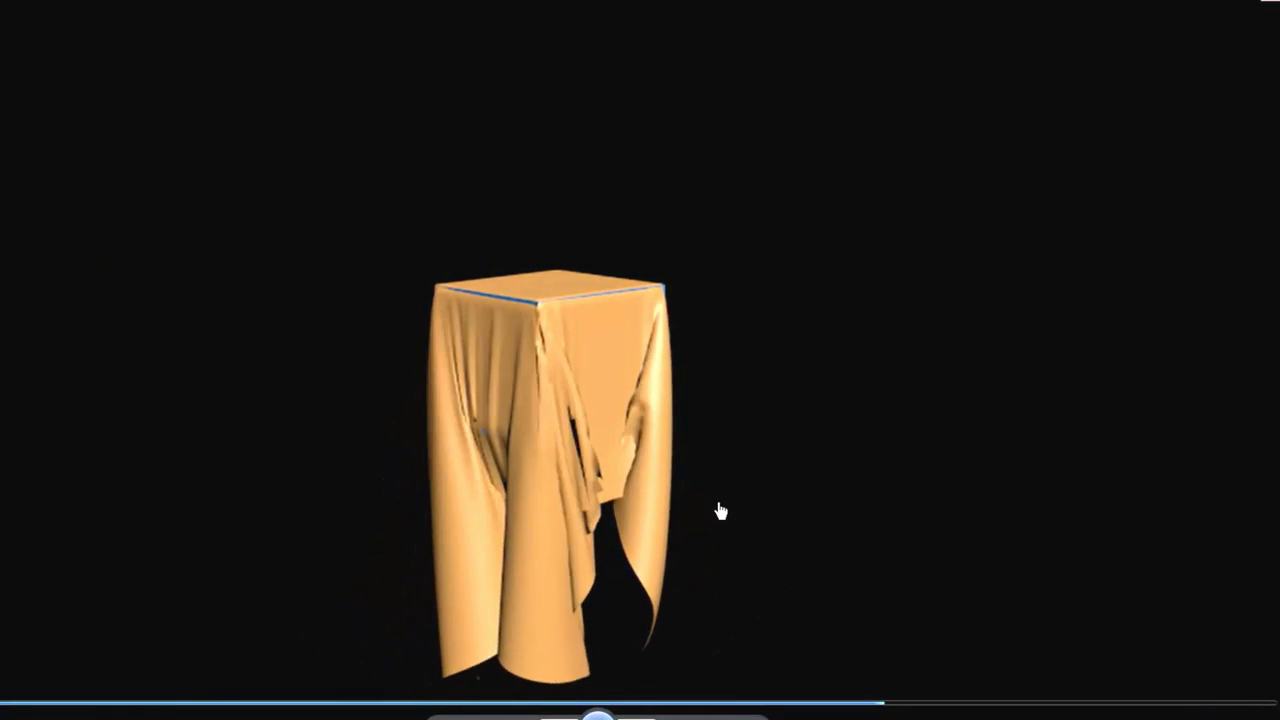
pyautogui.doubleClick(717, 509)
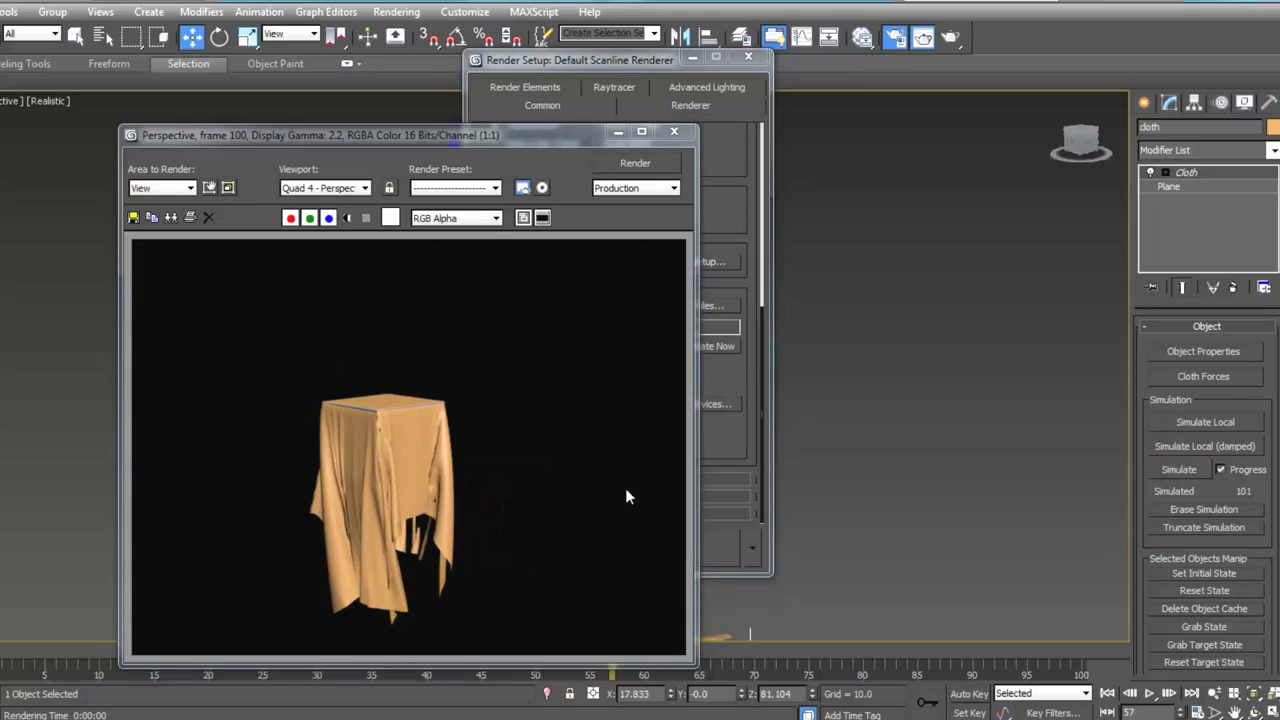